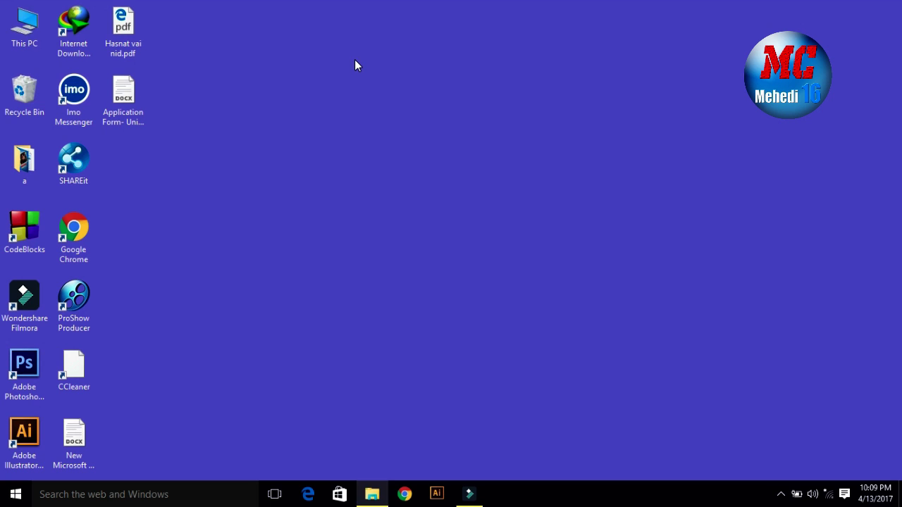
Examine the desktop's new-item types and the list of all installed apps for Microsoft Office programs
right_click(354, 59)
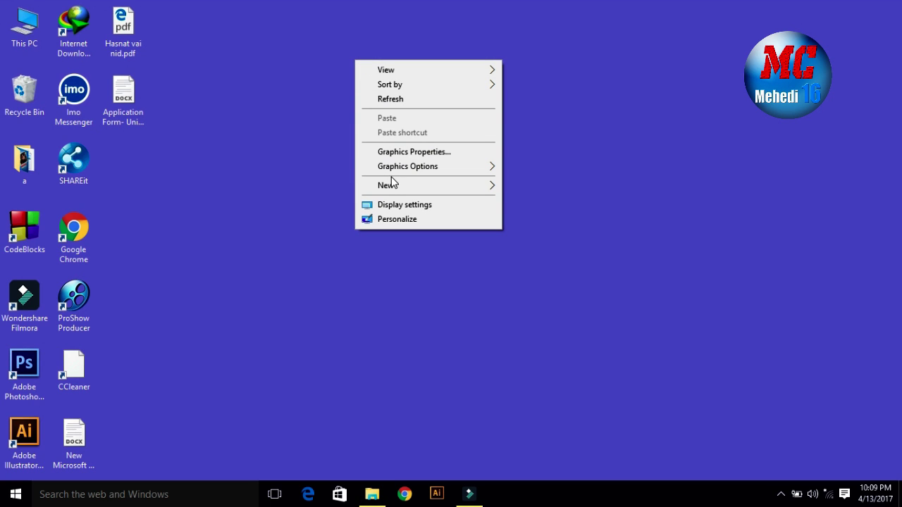
mouse_move(394, 190)
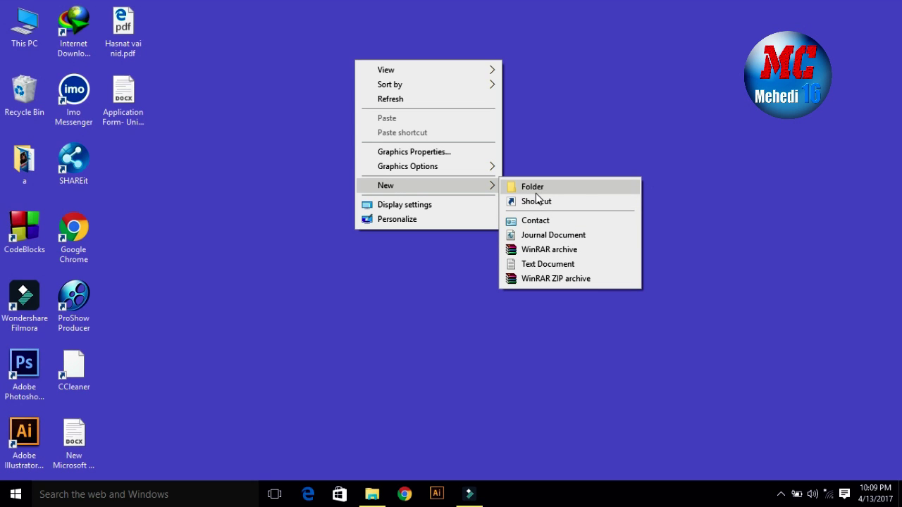
left_click(284, 203)
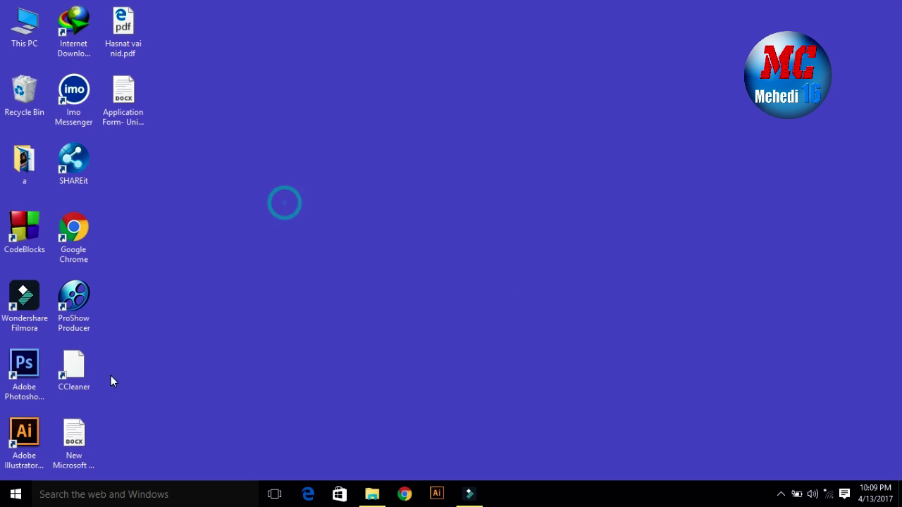
left_click(19, 500)
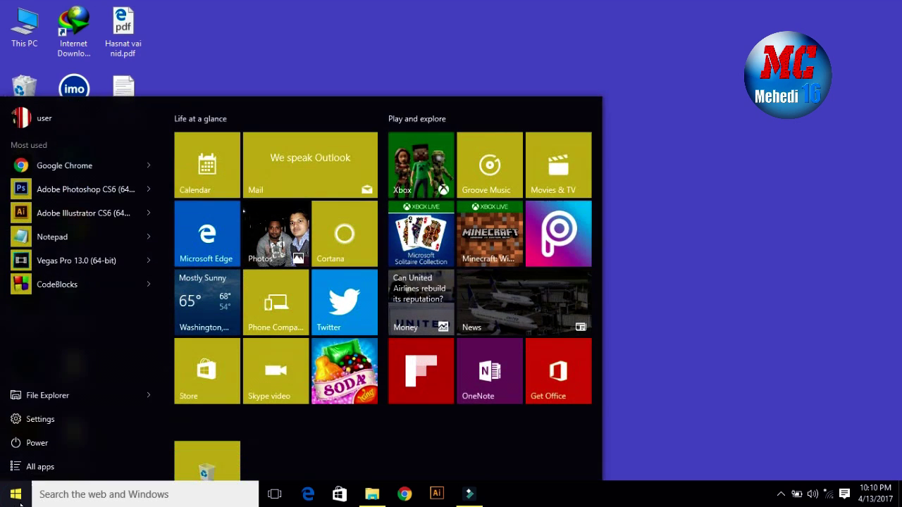
left_click(32, 469)
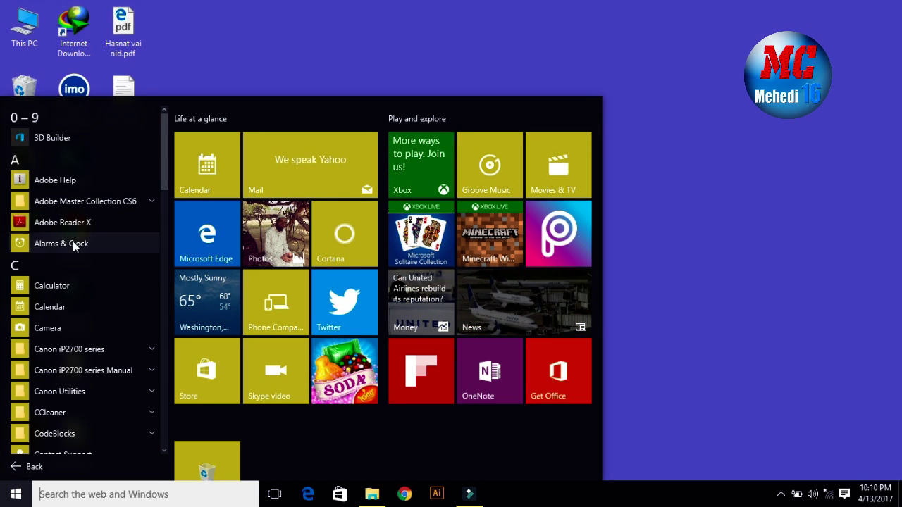
scroll(74, 299, "down", 5)
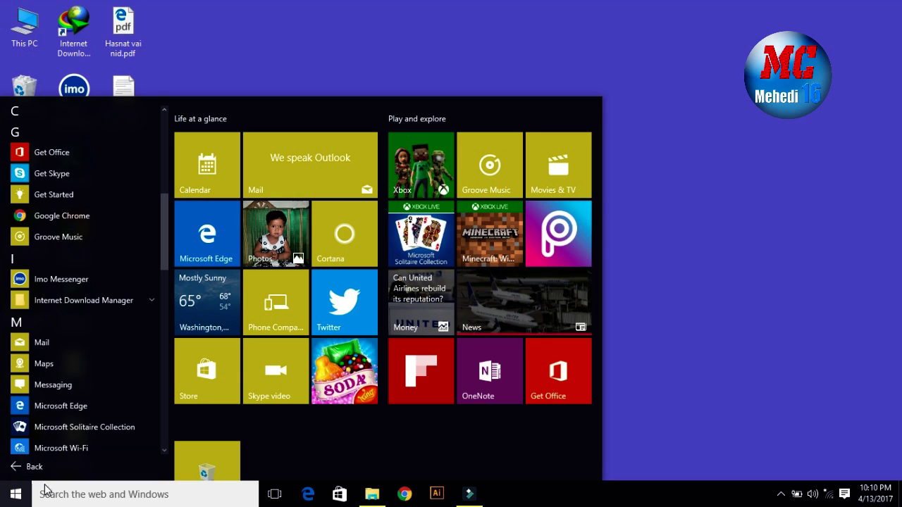
left_click(27, 467)
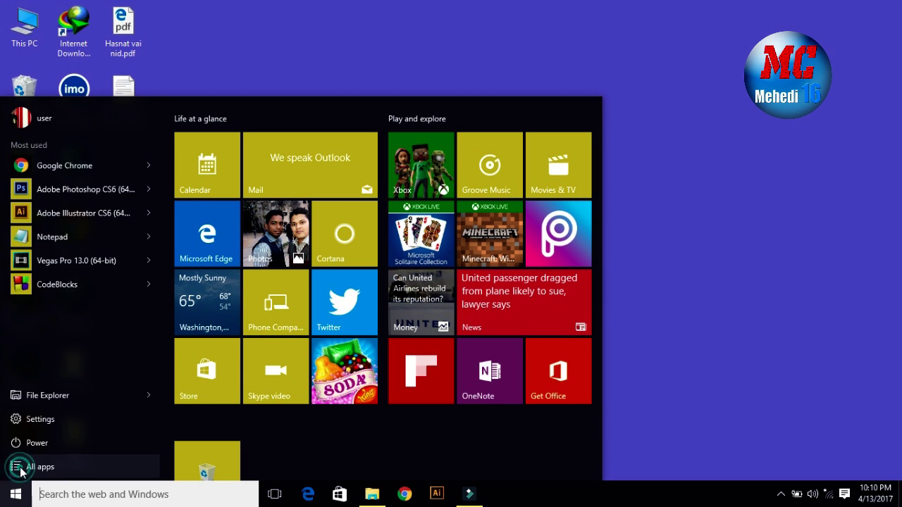
left_click(354, 32)
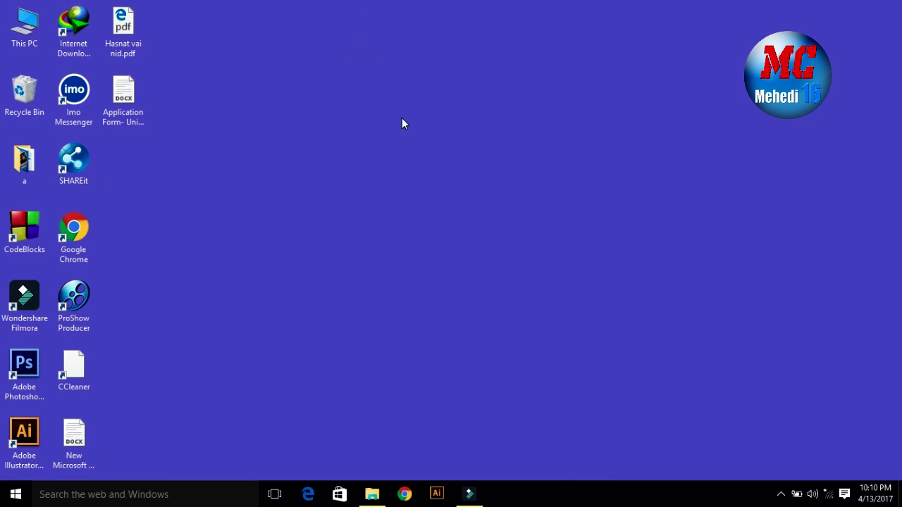
Open Serial.txt from the Office 2003 Pro folder under Masanger on drive E and minimize its window
left_click(372, 495)
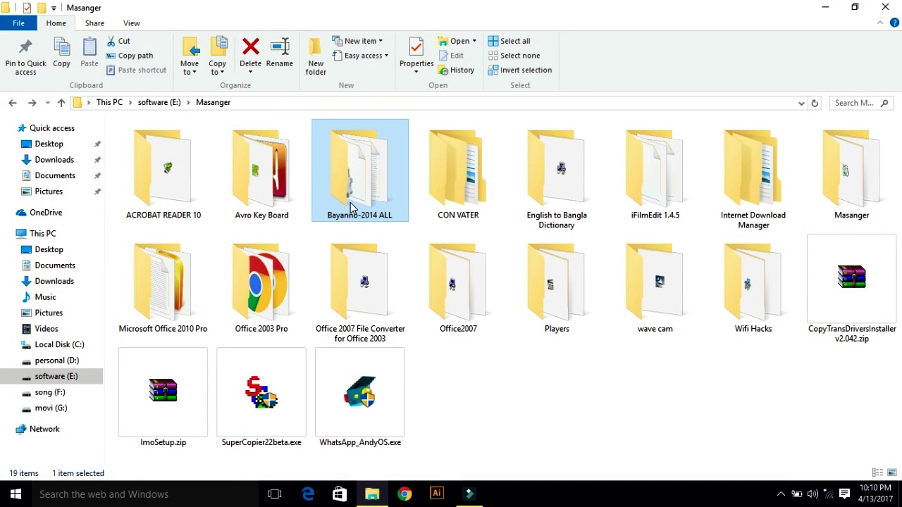
double_click(265, 301)
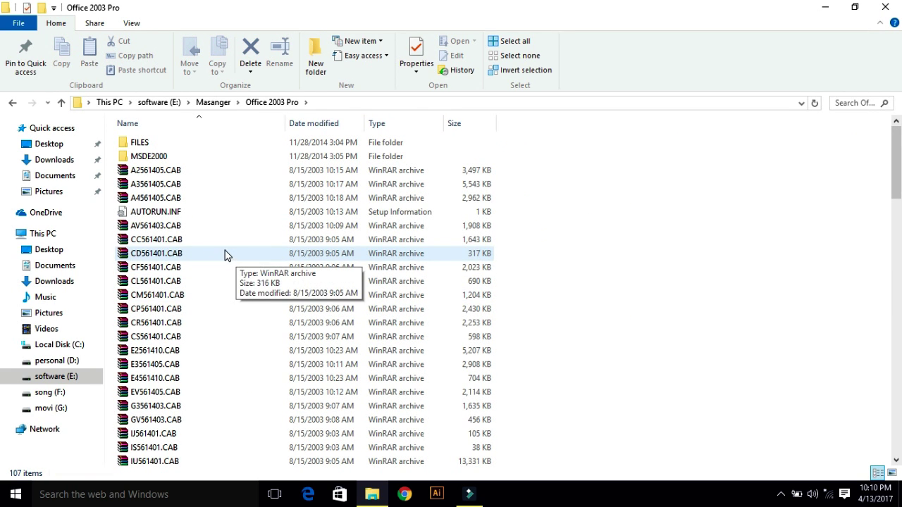
scroll(201, 234, "down", 4)
scroll(196, 235, "down", 6)
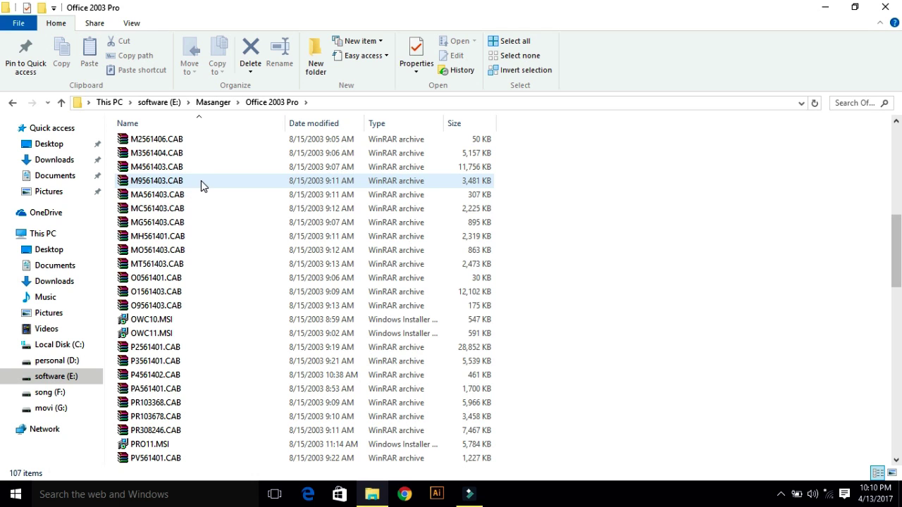
scroll(183, 165, "down", 3)
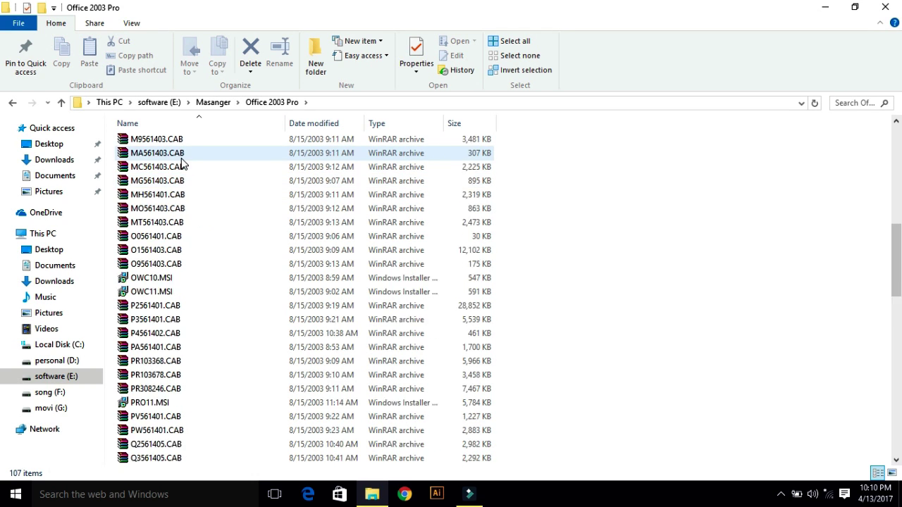
scroll(181, 163, "down", 3)
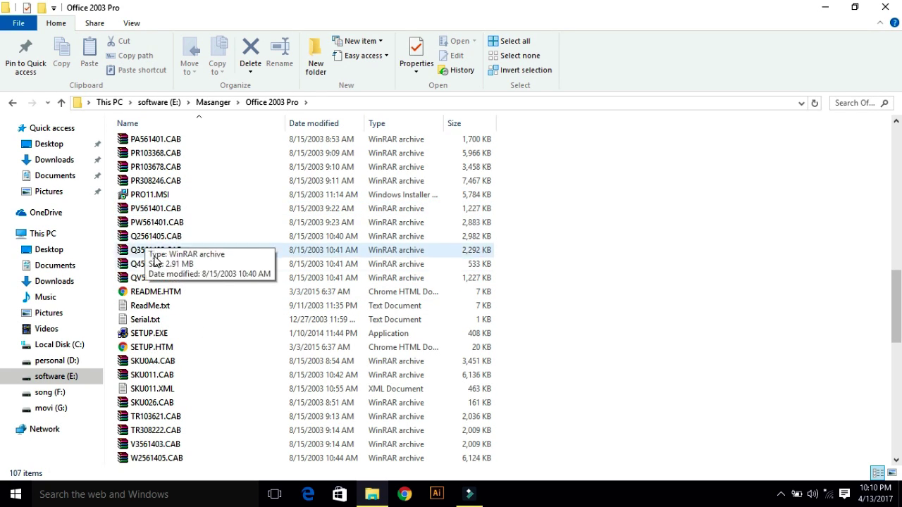
double_click(152, 323)
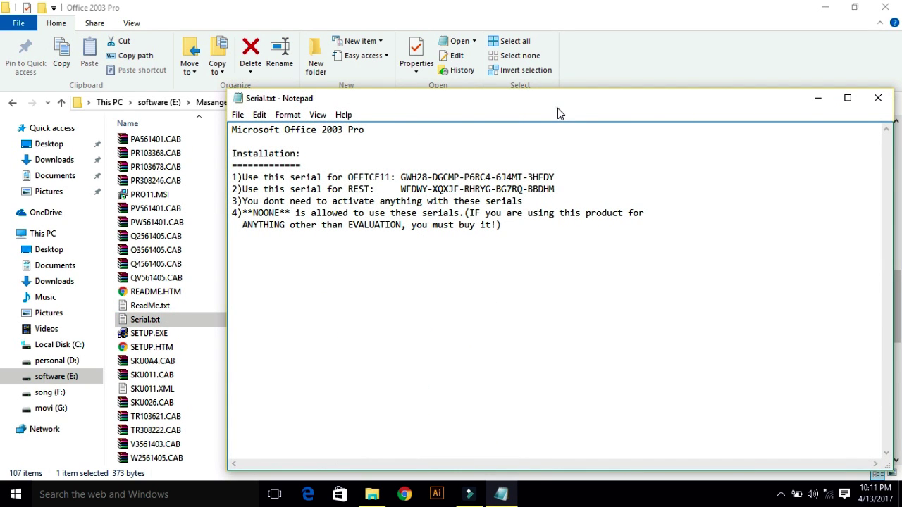
left_click_drag(557, 102, 485, 78)
left_click(745, 74)
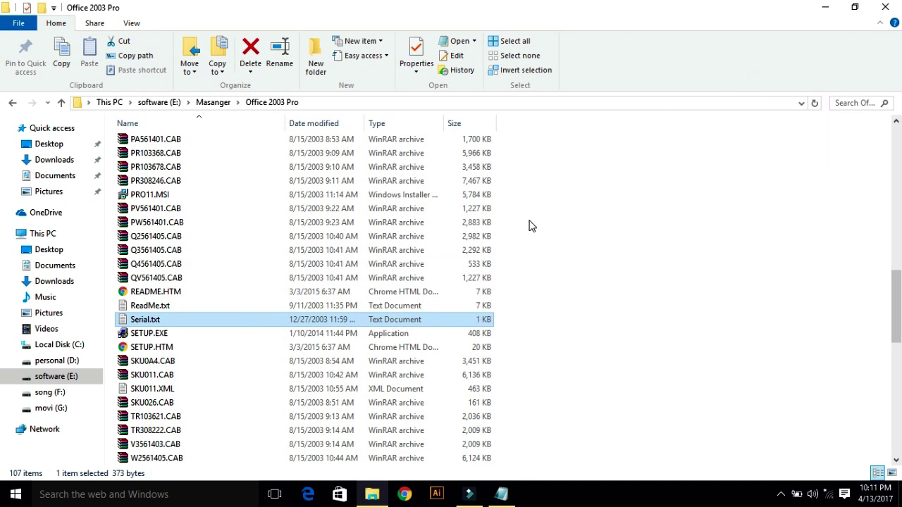
Run SETUP.EXE from the Office 2003 Pro folder to start the Microsoft Office 2003 installer
left_click(247, 330)
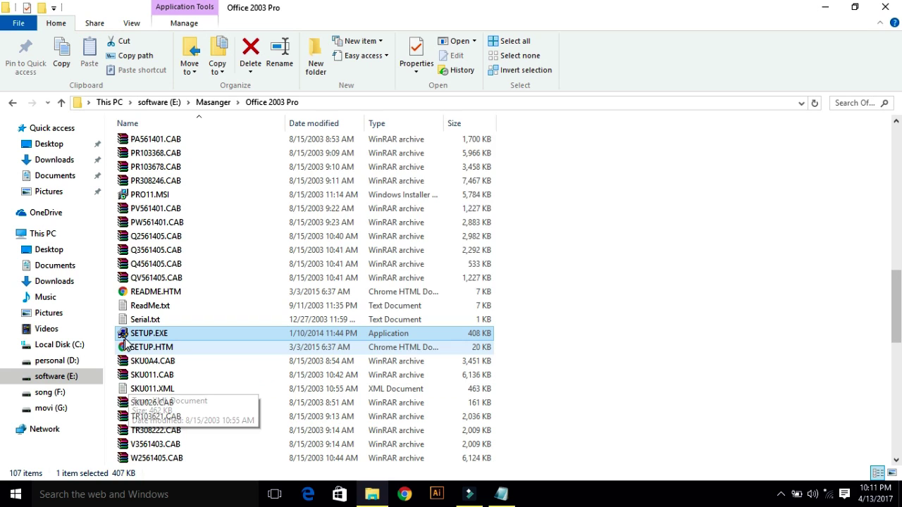
double_click(148, 333)
left_click(540, 296)
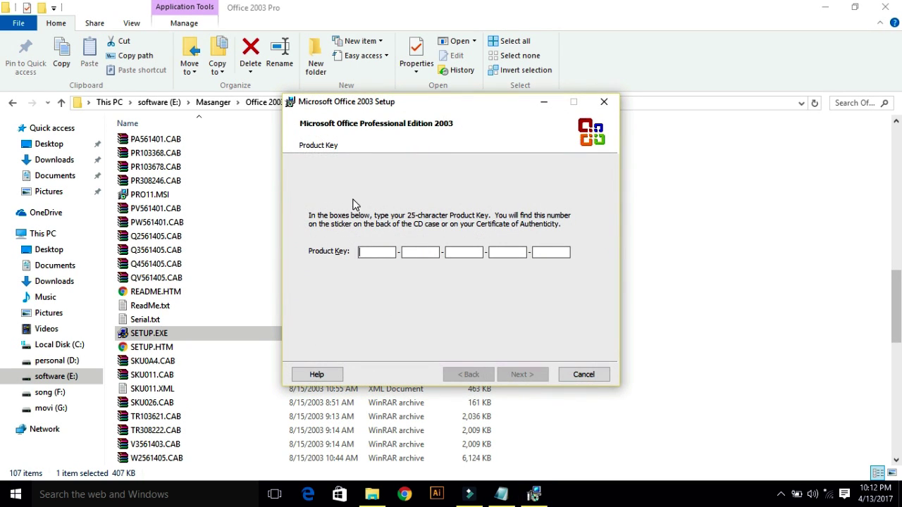
Restore Serial.txt and arrange it below the product key boxes of the Office 2003 setup window
left_click_drag(414, 108, 459, 95)
left_click(501, 494)
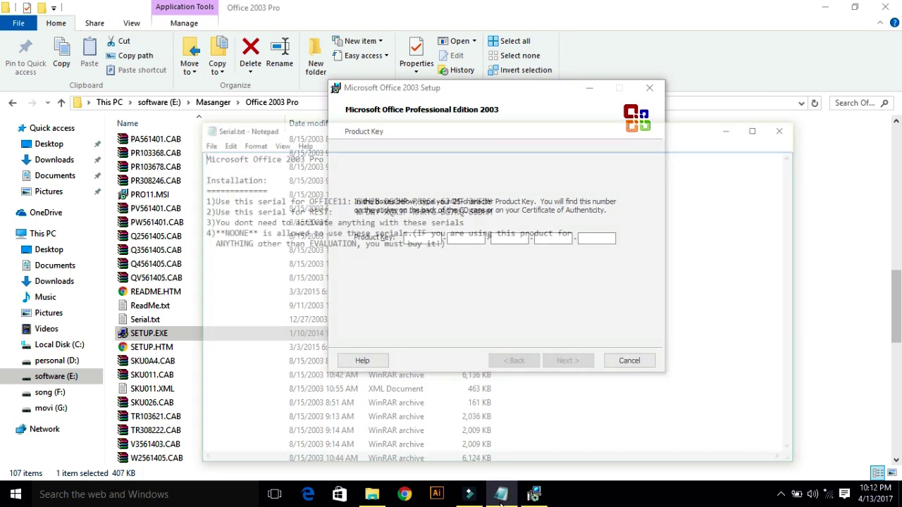
left_click_drag(399, 67, 525, 262)
Copy the first two groups of the OFFICE11 serial from Serial.txt into the first two product key boxes
left_click_drag(476, 339, 502, 339)
key("ctrl+c")
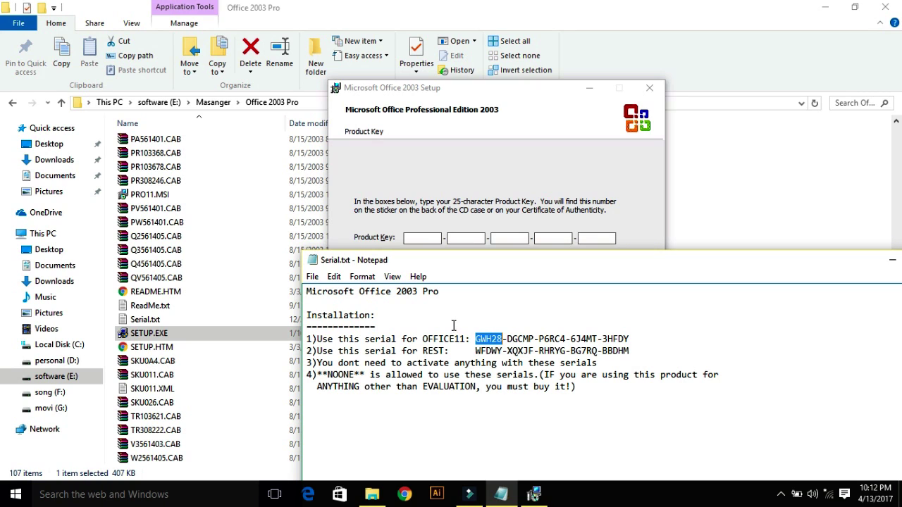
left_click(416, 240)
key("ctrl+v")
left_click(564, 416)
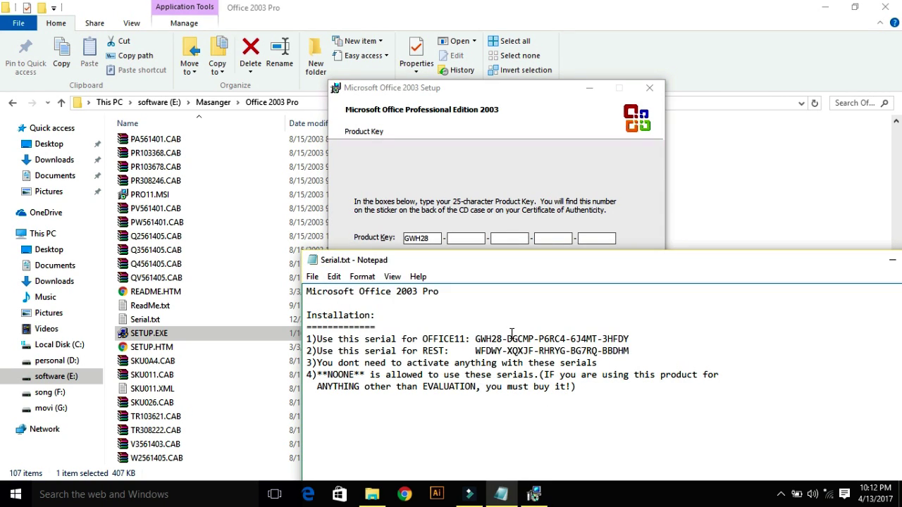
left_click_drag(508, 339, 526, 339)
left_click(451, 239)
key("ctrl+v")
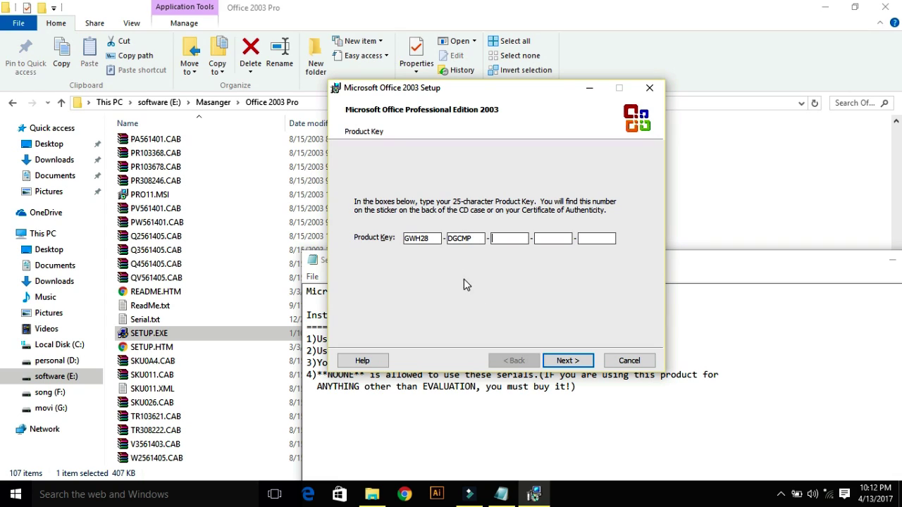
Copy the third and fourth groups of the OFFICE11 serial into the matching product key boxes
left_click(583, 411)
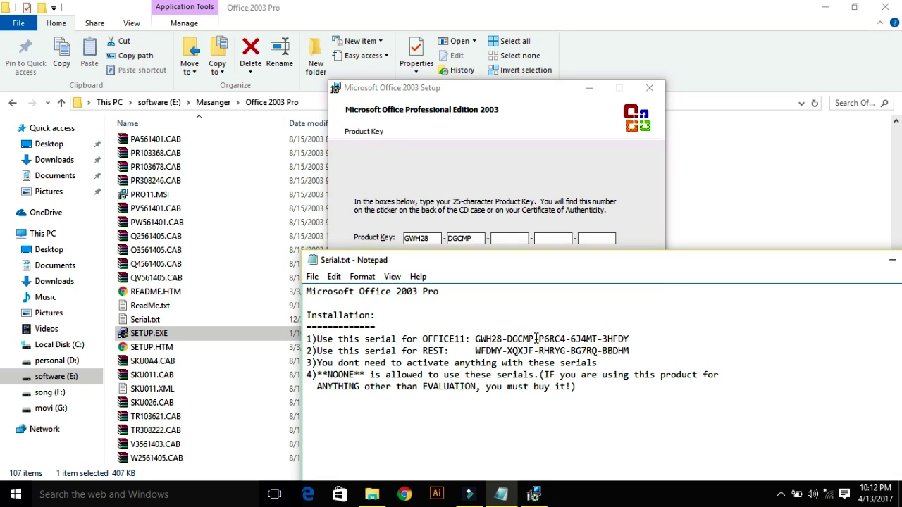
left_click_drag(539, 339, 562, 338)
left_click(501, 239)
key("ctrl+v")
left_click(579, 392)
left_click_drag(571, 339, 587, 338)
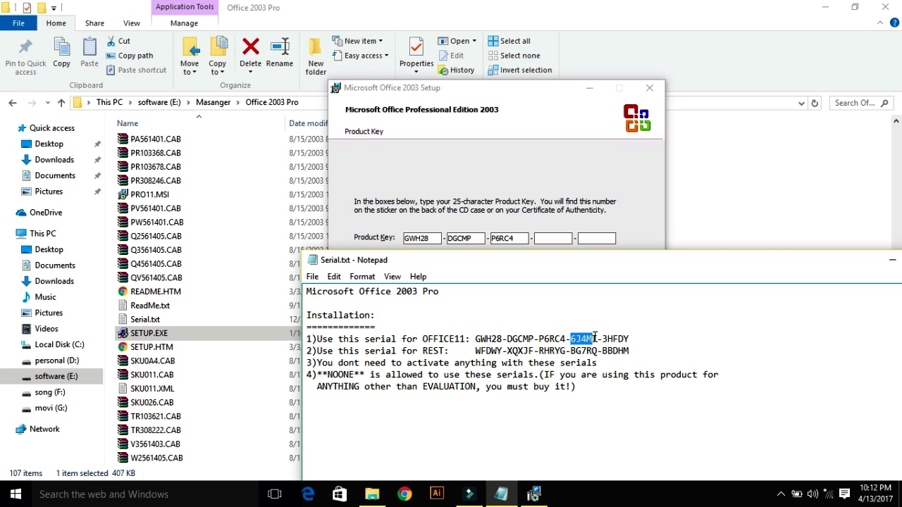
left_click(550, 241)
key("ctrl+v")
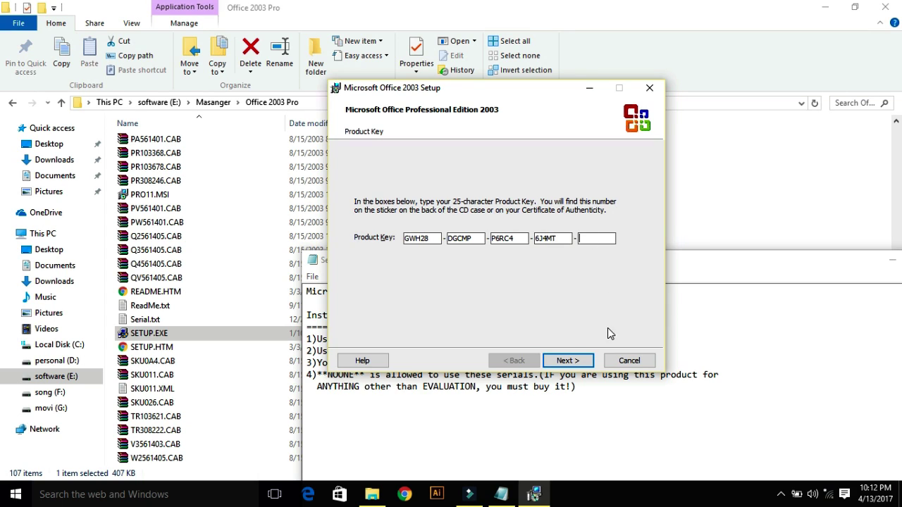
Copy the last group of the OFFICE11 serial into the fifth product key box and submit the key
left_click(596, 399)
left_click_drag(603, 336, 627, 335)
key("ctrl+c")
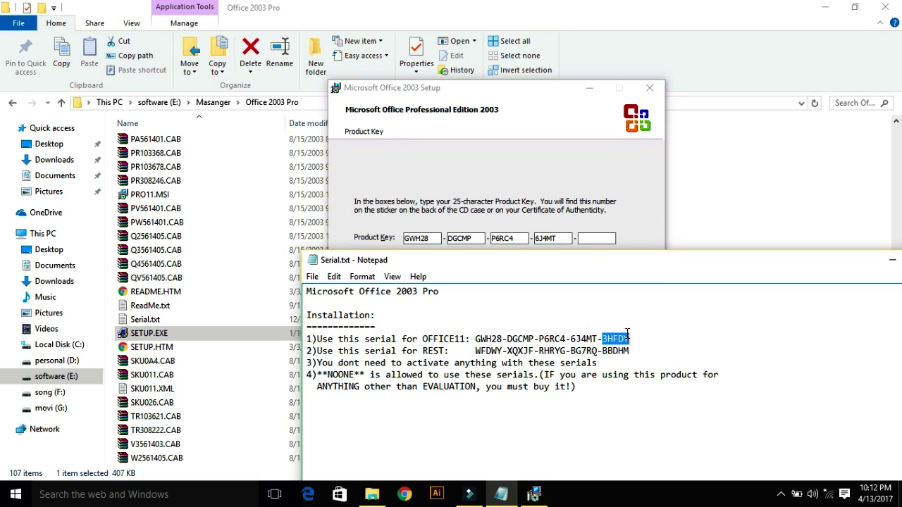
left_click(589, 237)
key("ctrl+v")
left_click(565, 363)
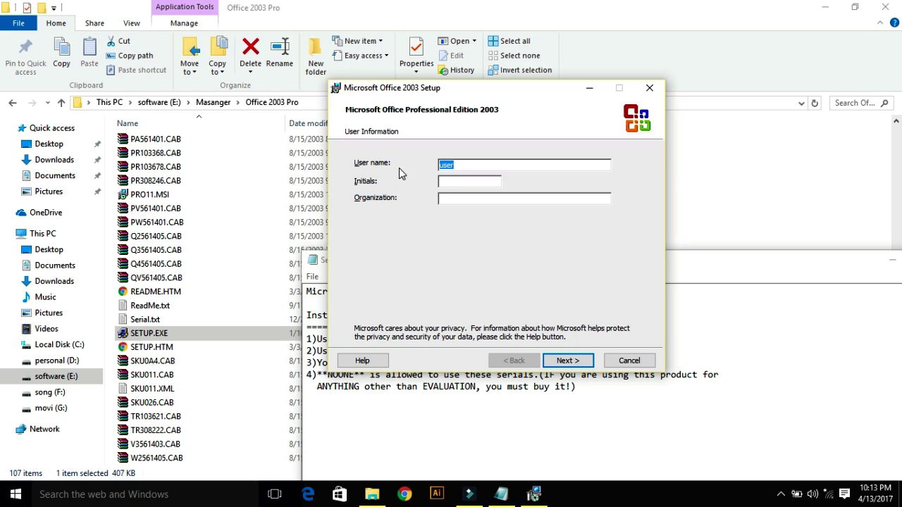
Continue with the prefilled user information, leaving initials and organization blank, and accept the License Agreement terms
left_click(454, 181)
left_click(452, 201)
left_click(567, 360)
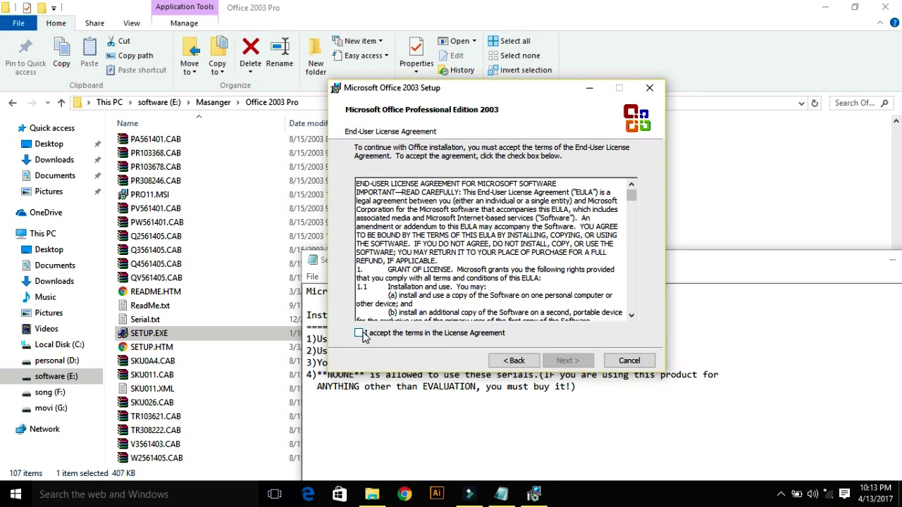
left_click(359, 333)
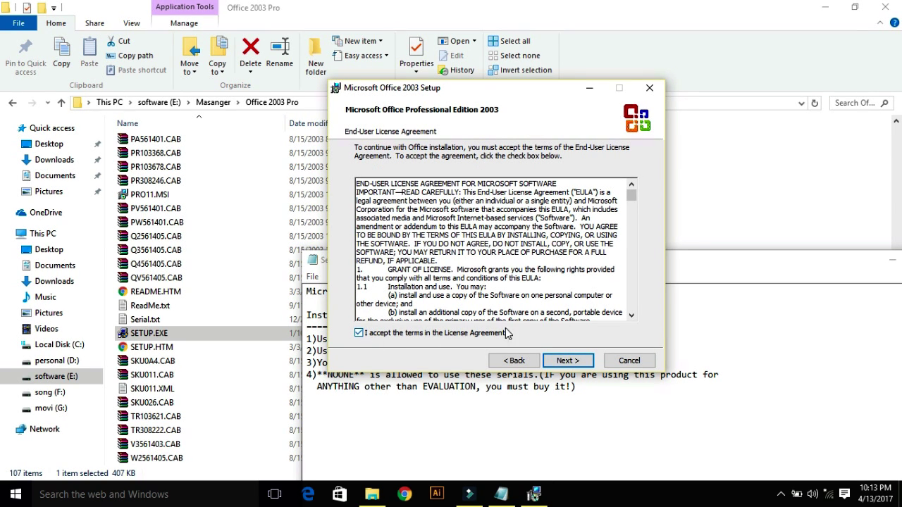
left_click(562, 360)
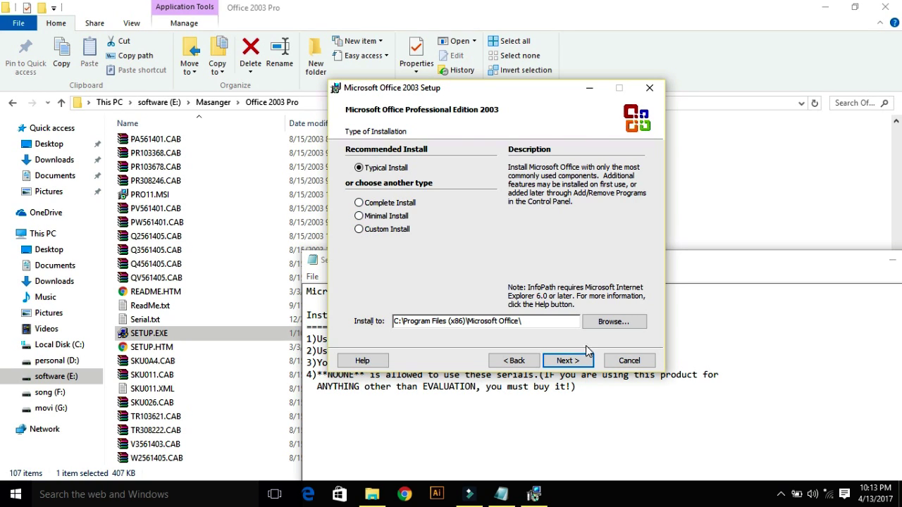
Start the Typical Install to C:\Program Files (x86)\Microsoft Office\ and close Serial.txt
left_click(568, 361)
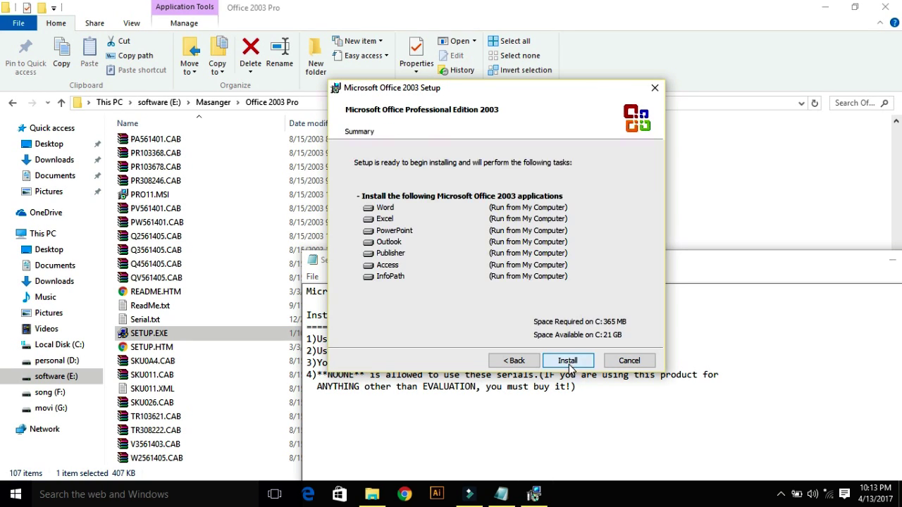
left_click(568, 362)
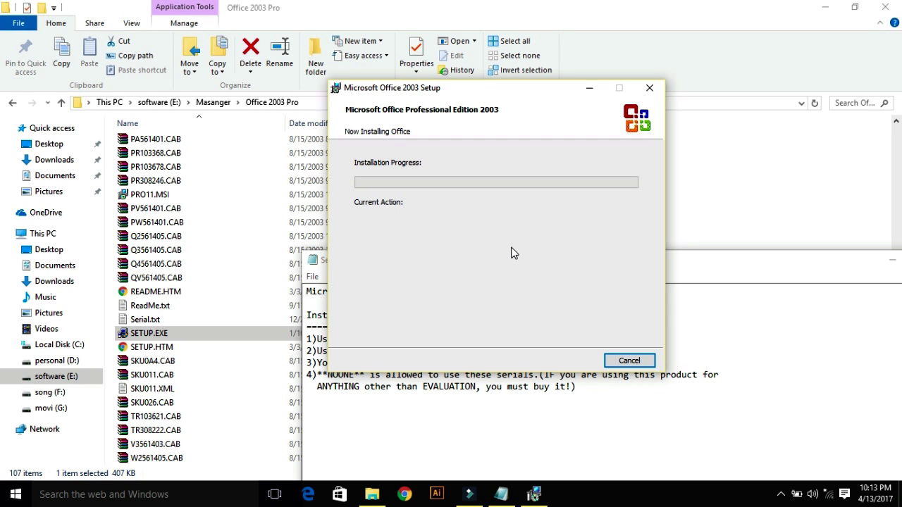
left_click_drag(737, 273, 567, 164)
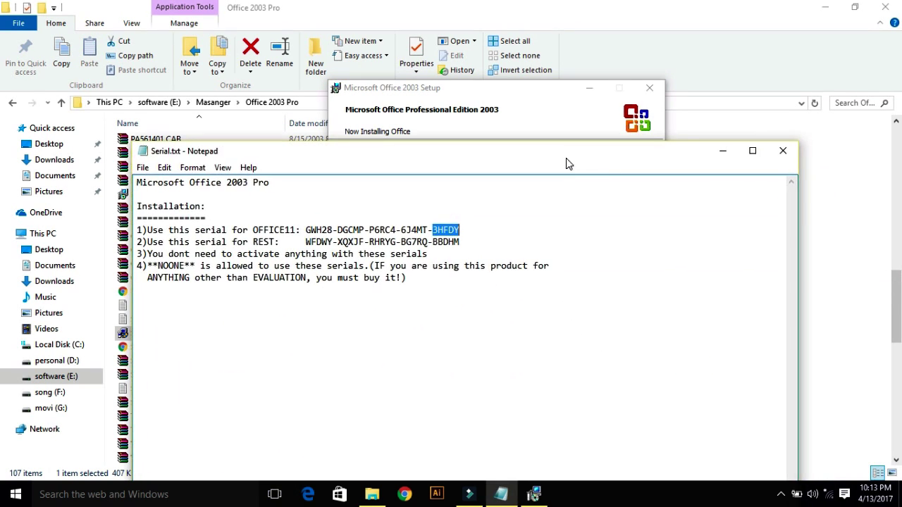
left_click(781, 152)
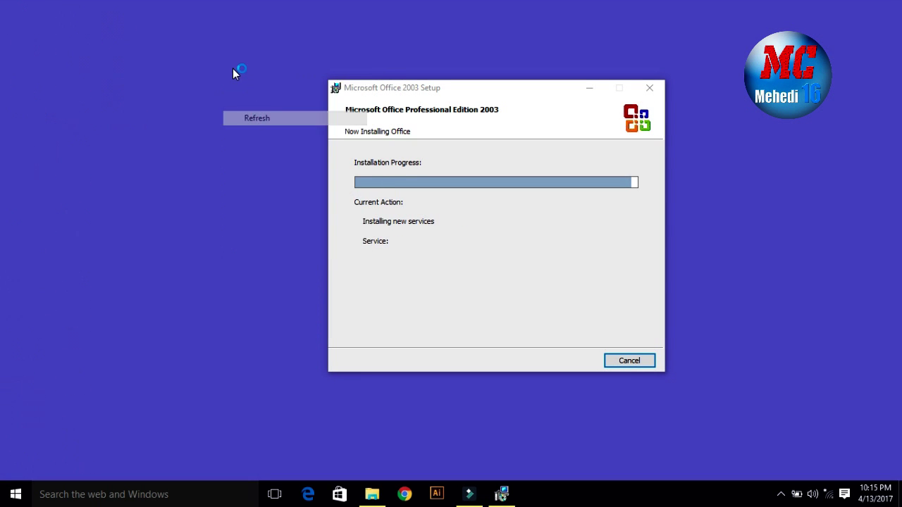
right_click(233, 69)
left_click(262, 107)
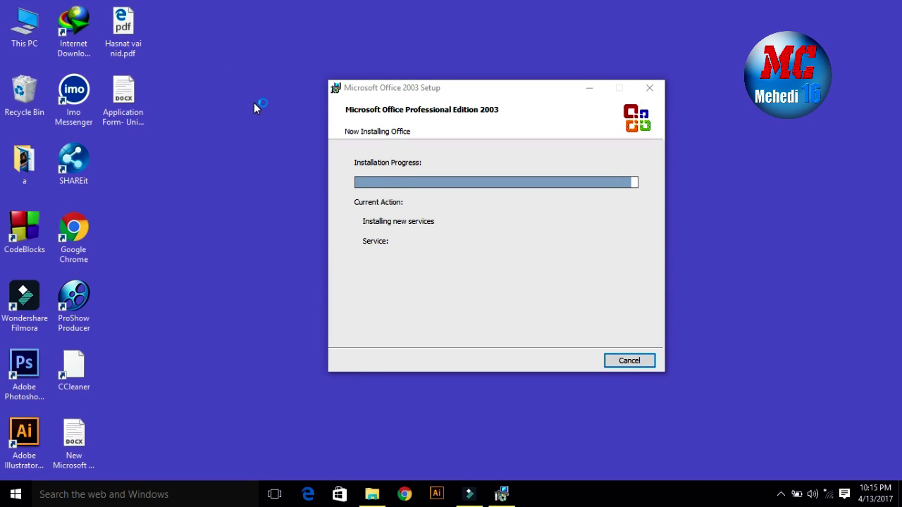
right_click(233, 67)
left_click(262, 105)
right_click(214, 56)
left_click(250, 94)
right_click(204, 49)
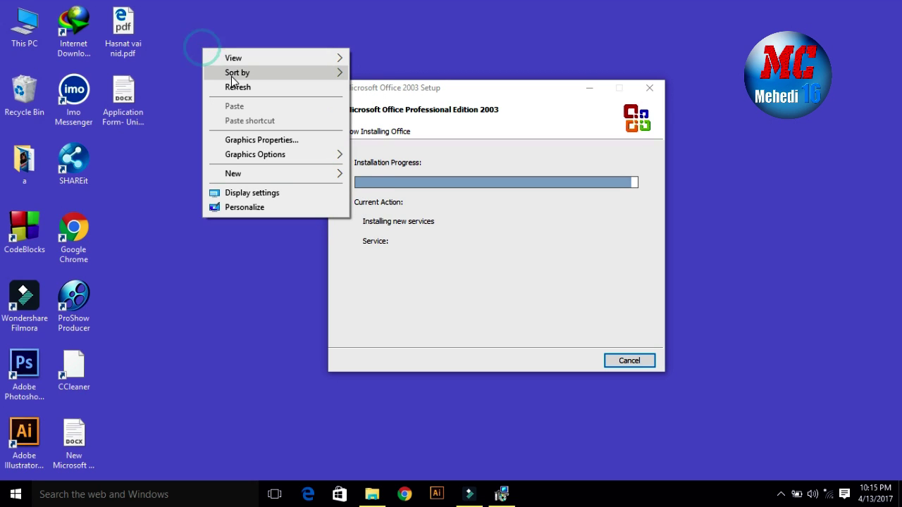
left_click(240, 86)
right_click(210, 23)
left_click(238, 63)
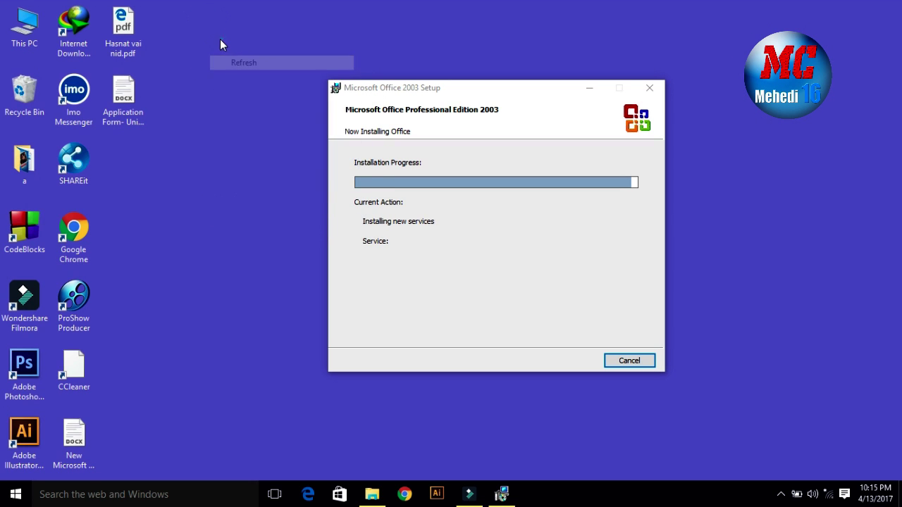
right_click(221, 41)
left_click(243, 78)
right_click(216, 47)
left_click(243, 85)
right_click(217, 56)
left_click(250, 91)
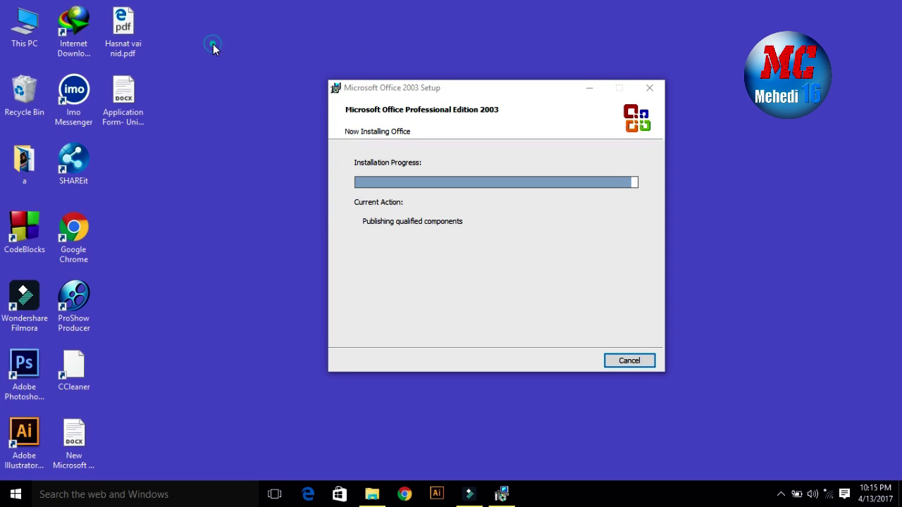
right_click(213, 43)
left_click(246, 84)
right_click(196, 50)
left_click(232, 88)
right_click(204, 58)
left_click(241, 99)
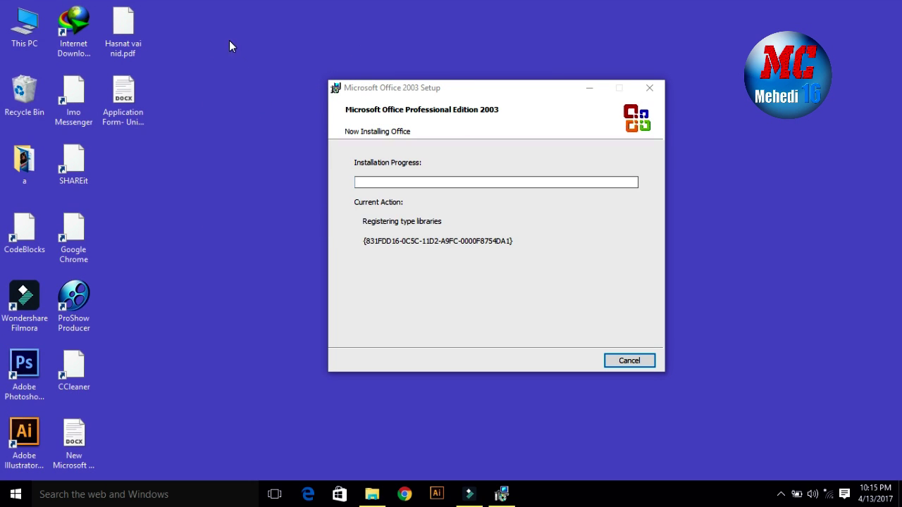
right_click(201, 11)
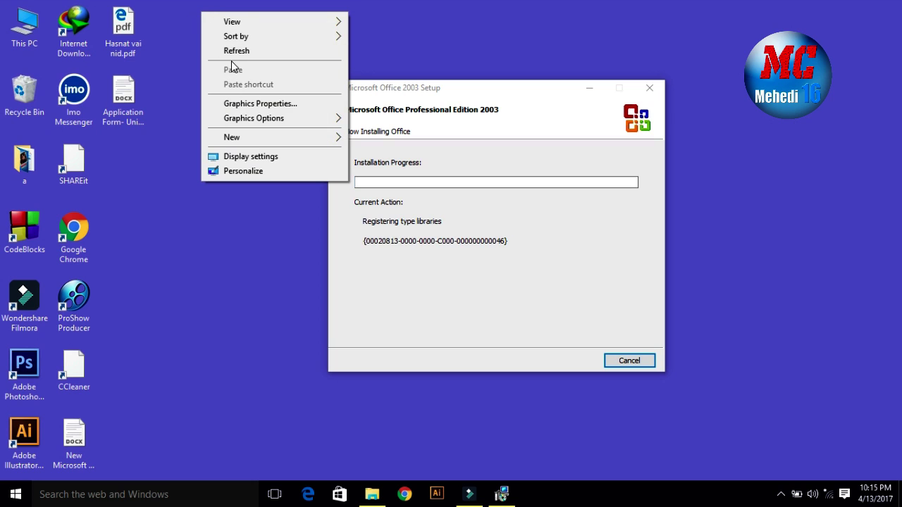
left_click(232, 52)
right_click(210, 34)
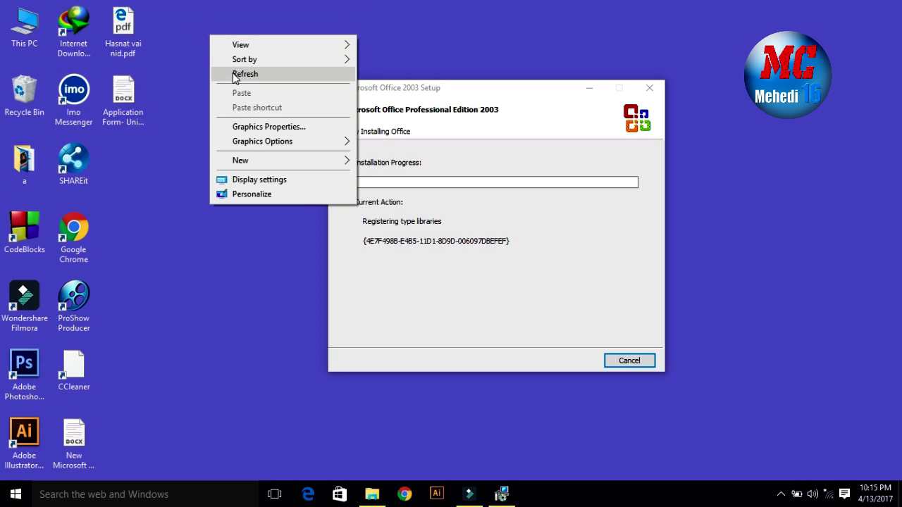
left_click(236, 75)
right_click(220, 59)
left_click(245, 97)
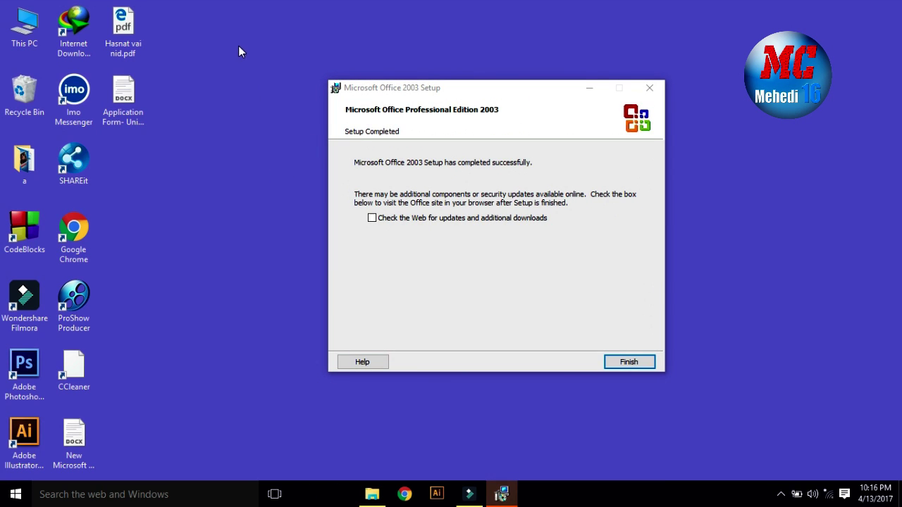
right_click(210, 115)
left_click(240, 153)
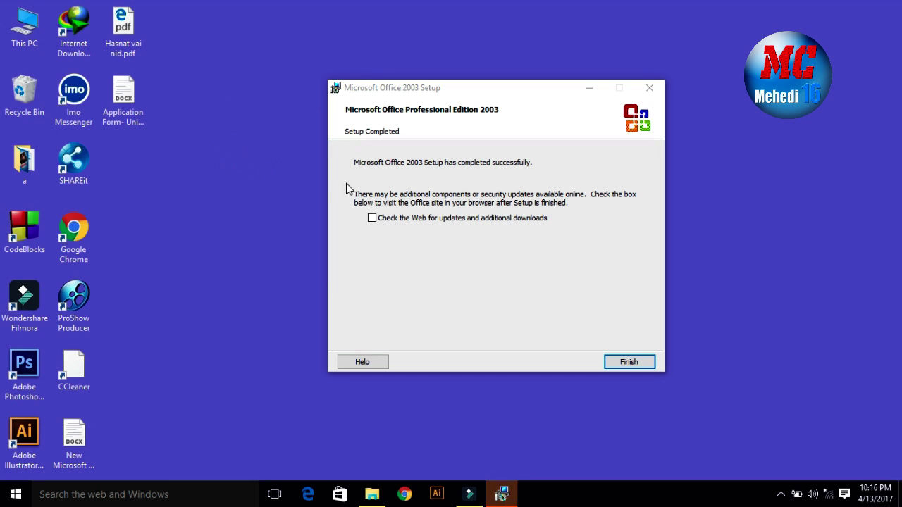
Finish the completed Office 2003 setup without checking the Web for updates, and refresh the desktop
left_click(644, 361)
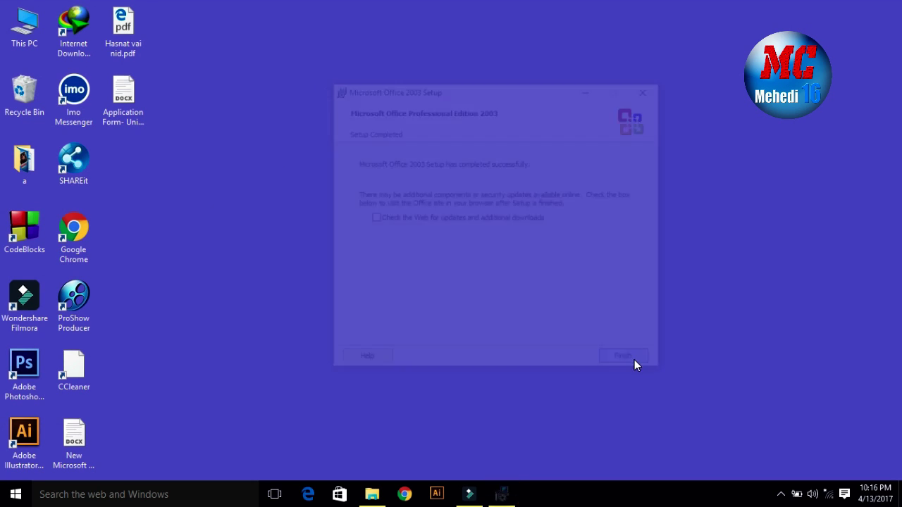
right_click(331, 82)
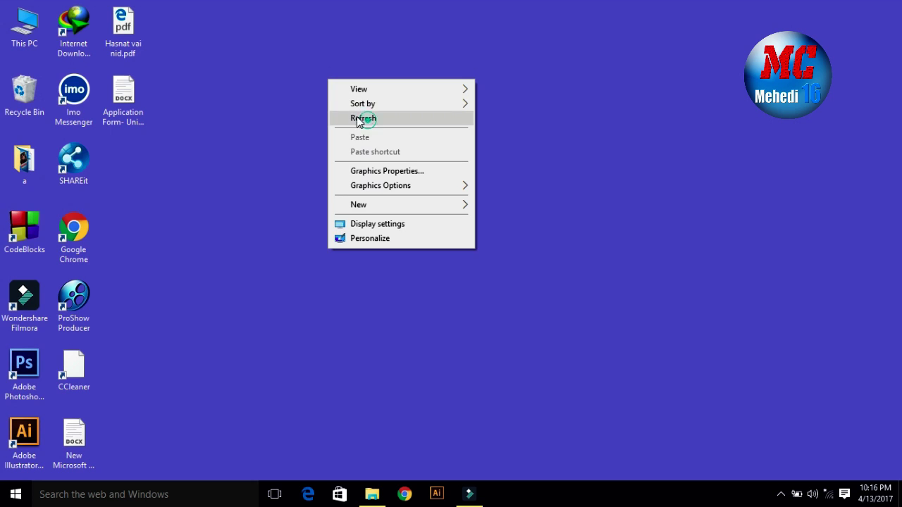
left_click(341, 118)
right_click(305, 48)
left_click(345, 87)
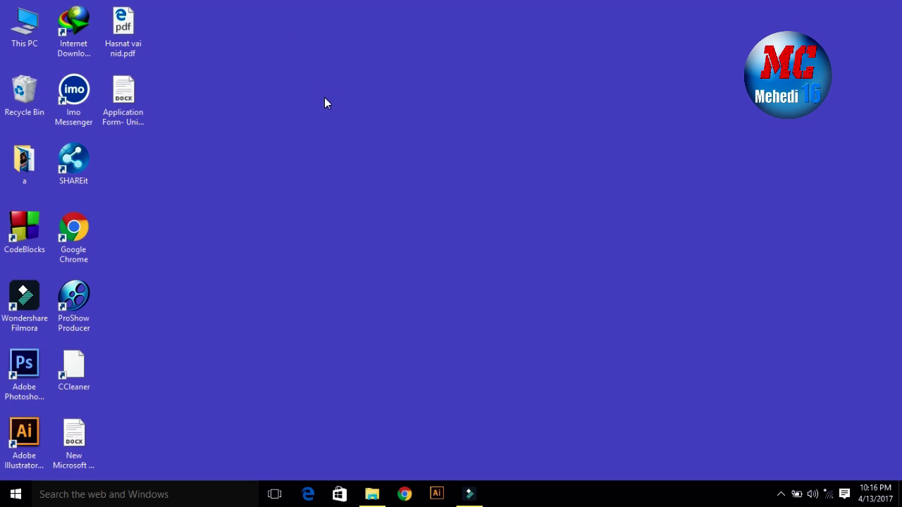
right_click(324, 30)
left_click(332, 65)
right_click(289, 104)
mouse_move(356, 230)
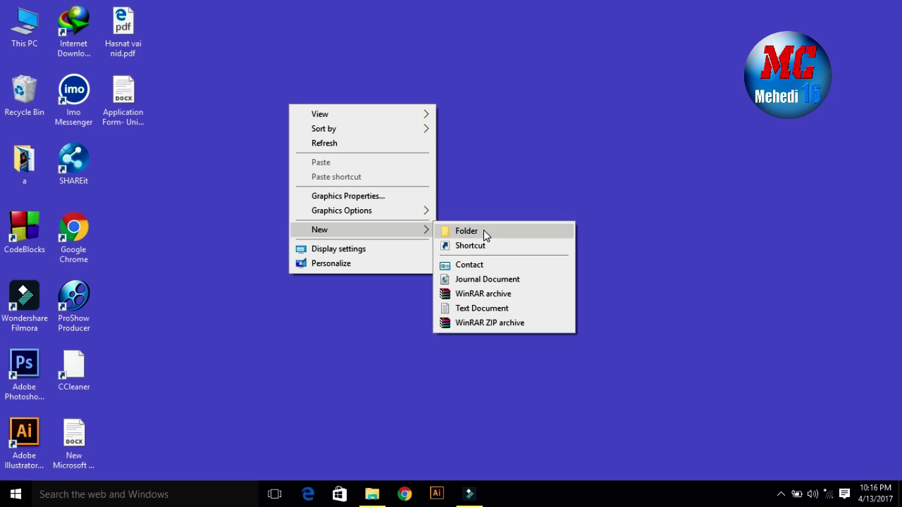
left_click(234, 103)
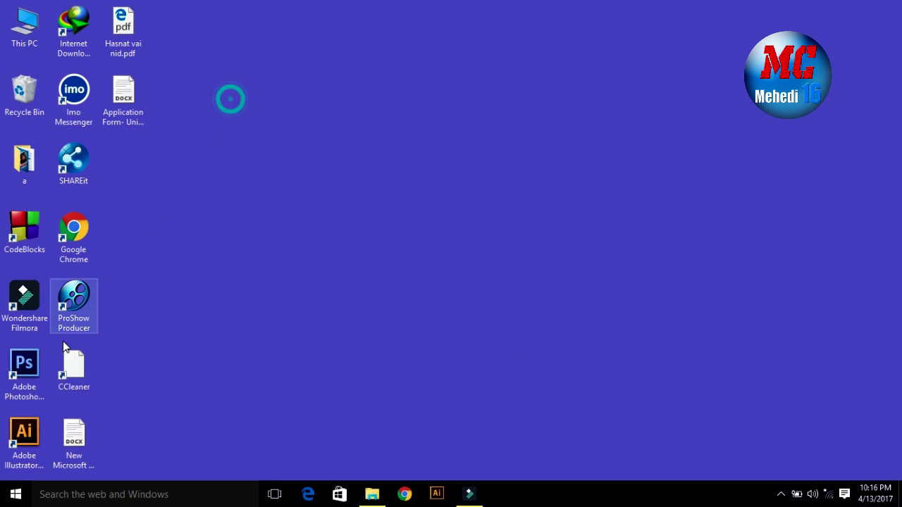
Launch Microsoft Office Word 2003 from the recently added apps to check the installation, and close it again
left_click(15, 494)
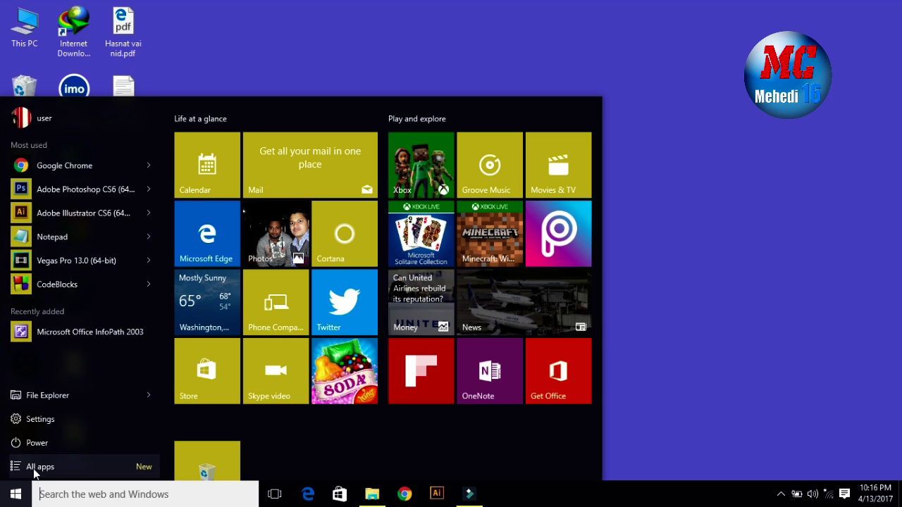
left_click(35, 468)
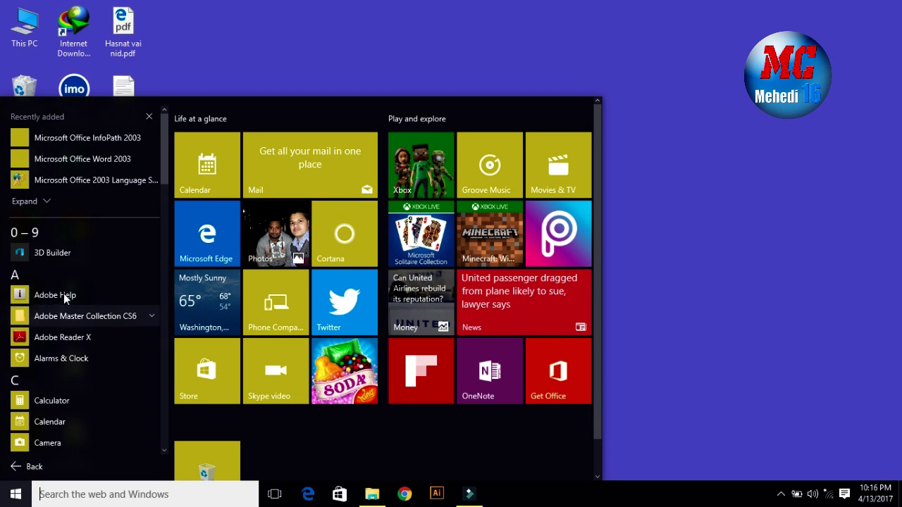
left_click(79, 159)
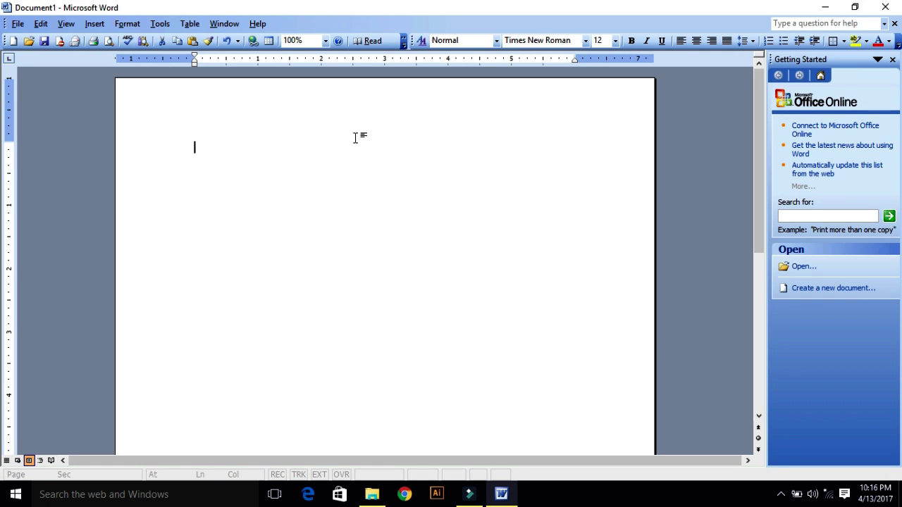
left_click(885, 7)
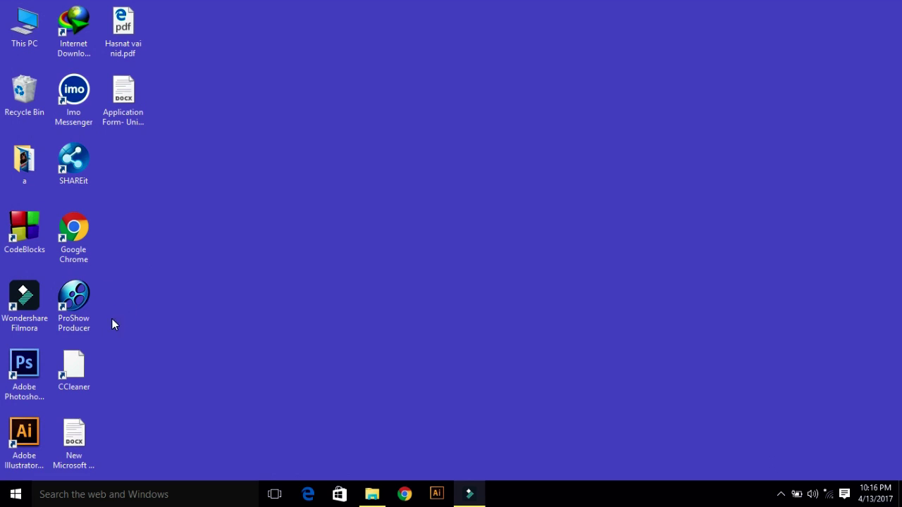
Create a desktop shortcut for Microsoft Office Word 2003 from the recently added apps and launch Word with it
left_click(16, 495)
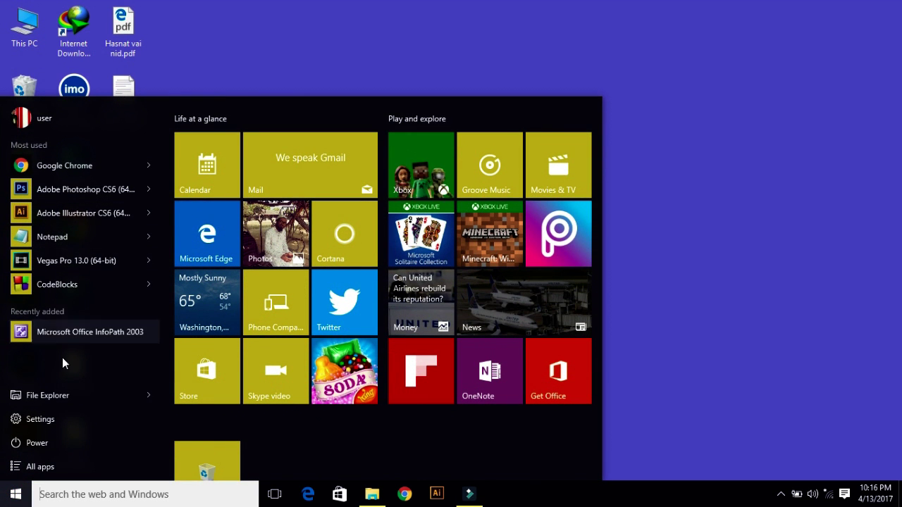
left_click(43, 467)
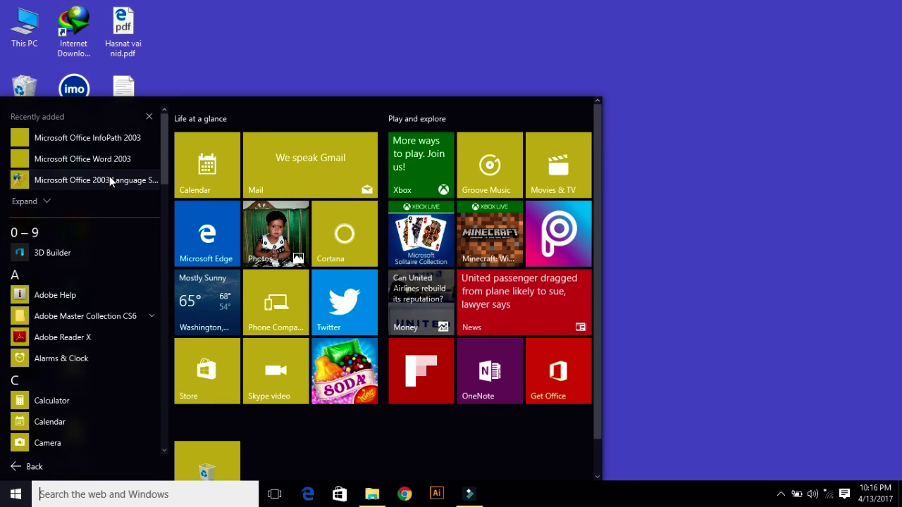
left_click_drag(62, 159, 111, 201)
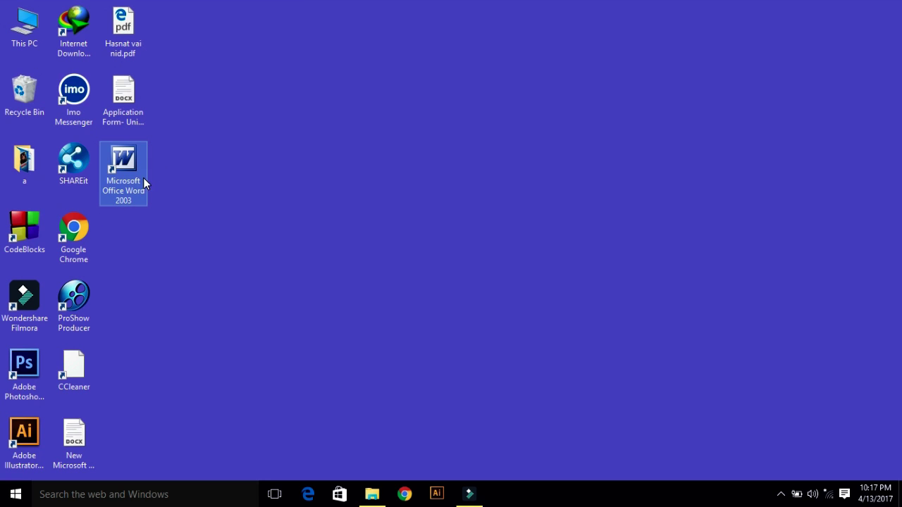
double_click(123, 160)
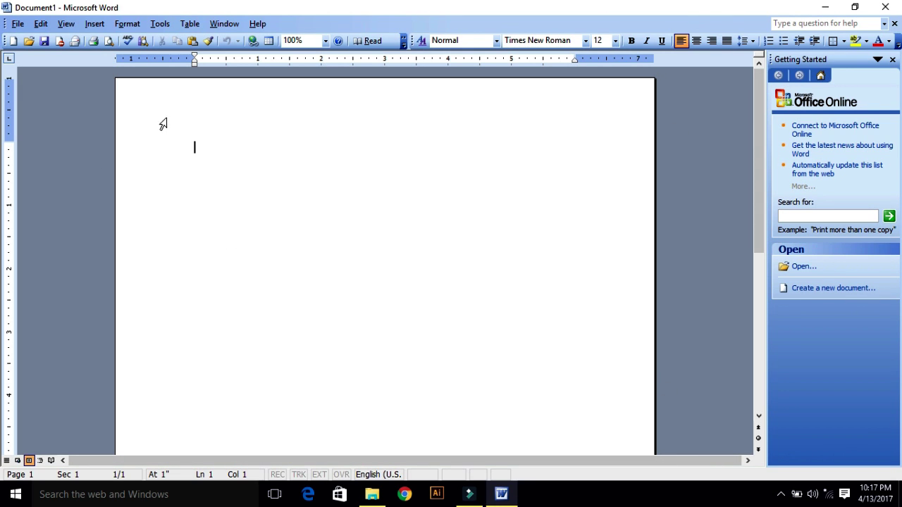
left_click(18, 24)
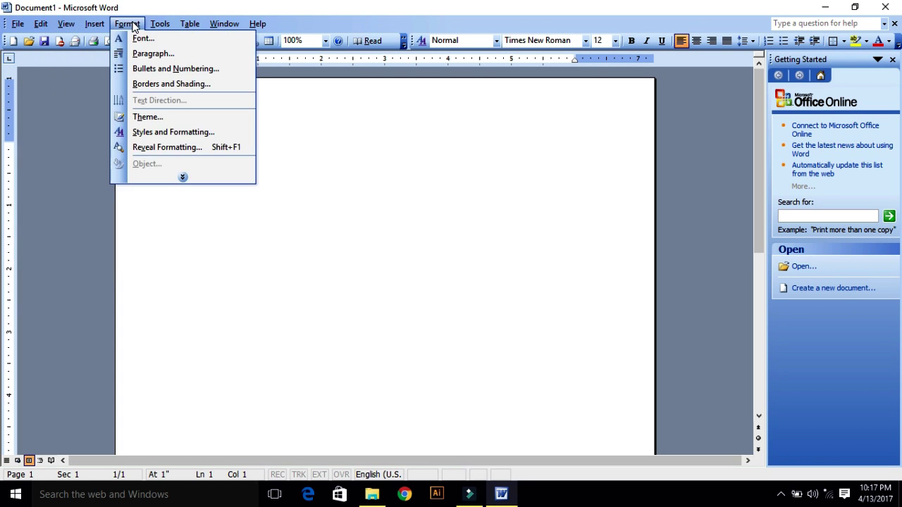
mouse_move(35, 27)
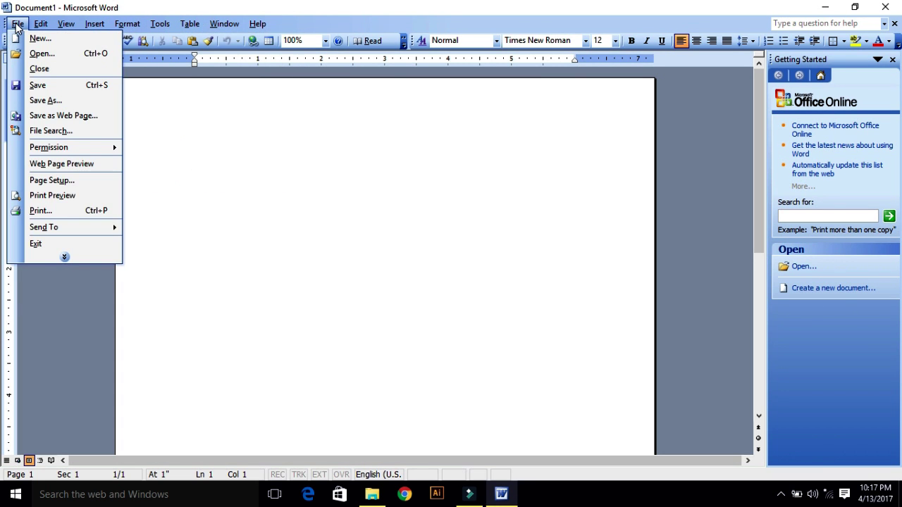
mouse_move(201, 29)
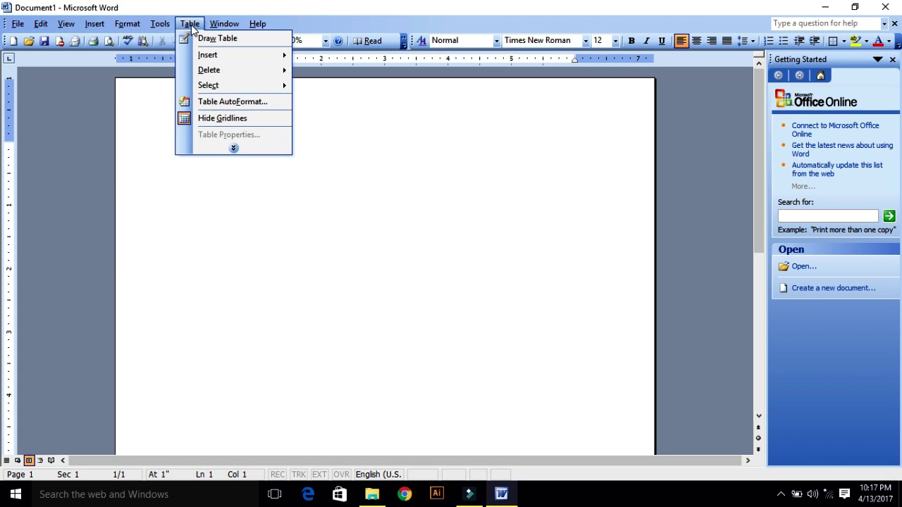
mouse_move(261, 26)
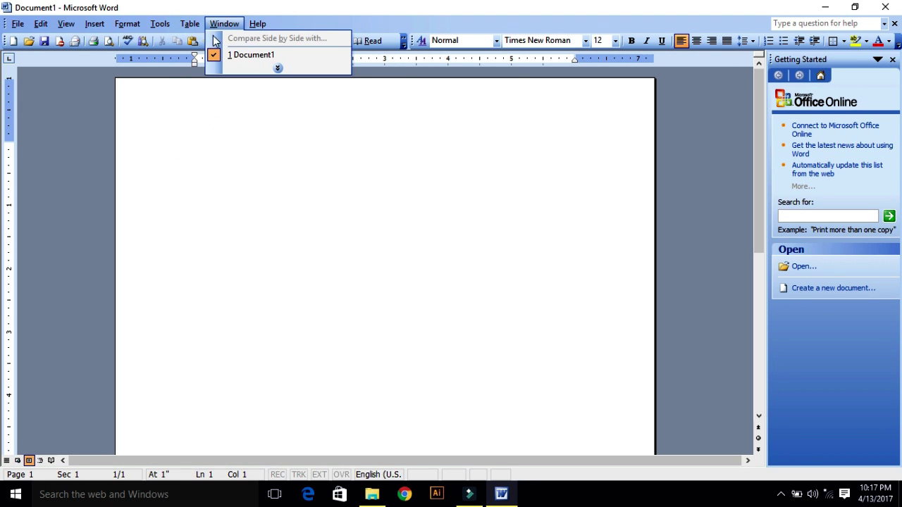
mouse_move(87, 26)
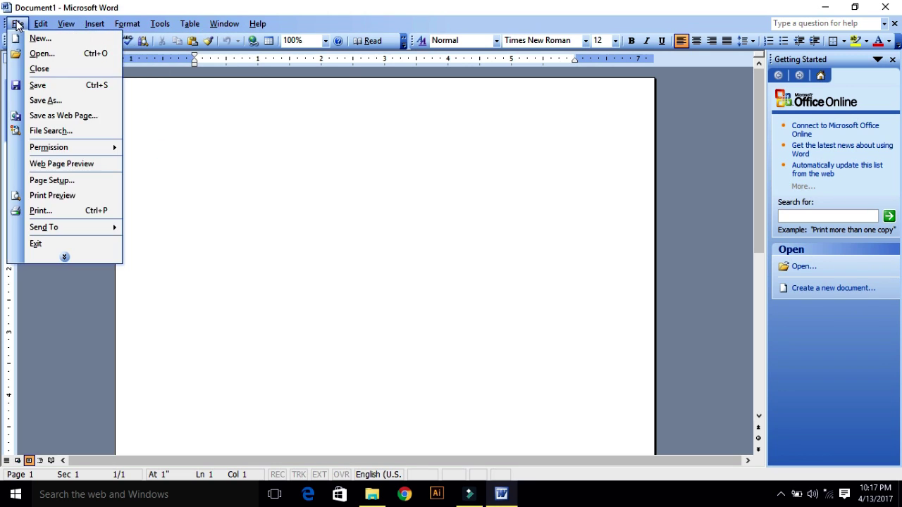
mouse_move(129, 24)
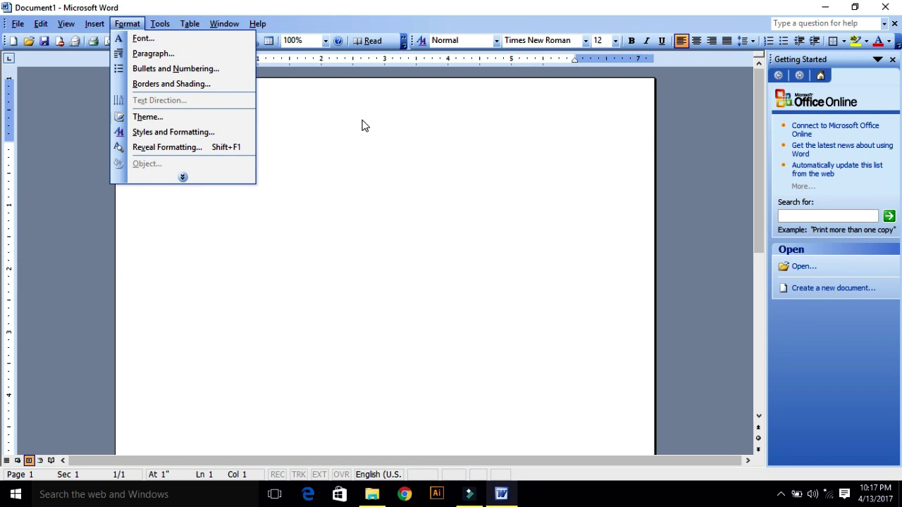
left_click(384, 156)
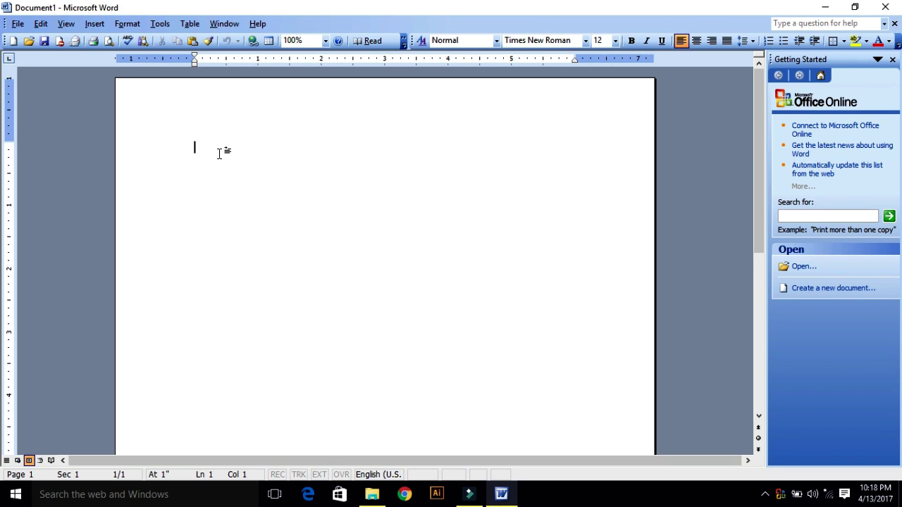
Enter a test line of 45 letters "a" in the blank document and close Word without saving
type("aaaaaaaaaaaaaaaaaaaaaaaaaaaaaaaaaaaaaaaaaaaaa")
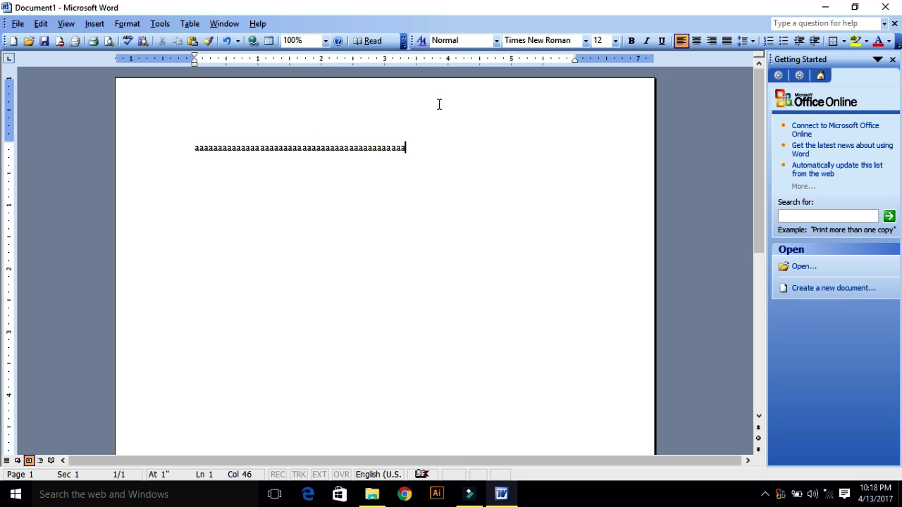
left_click(889, 9)
left_click(451, 281)
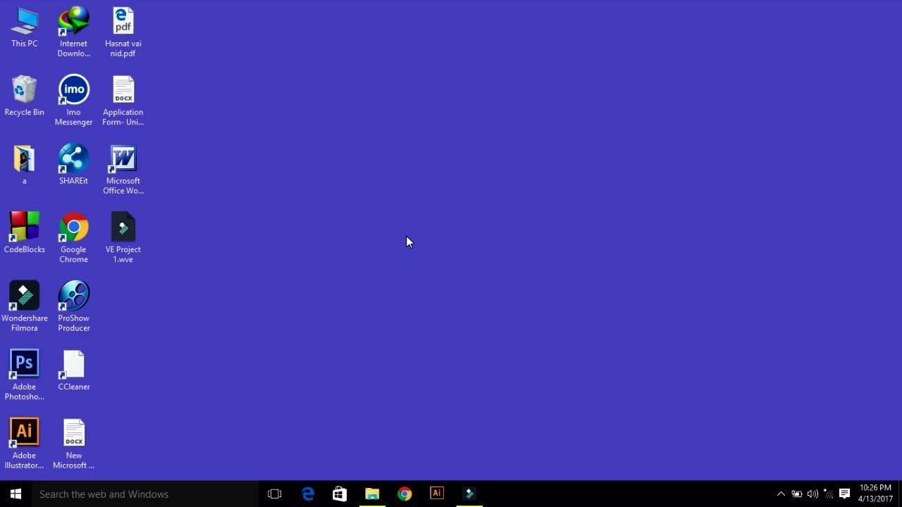
Switch to File Explorer, open CD KEY.txt from the Bayanno-2014 ALL folder, and move its window below the file list
left_click(371, 496)
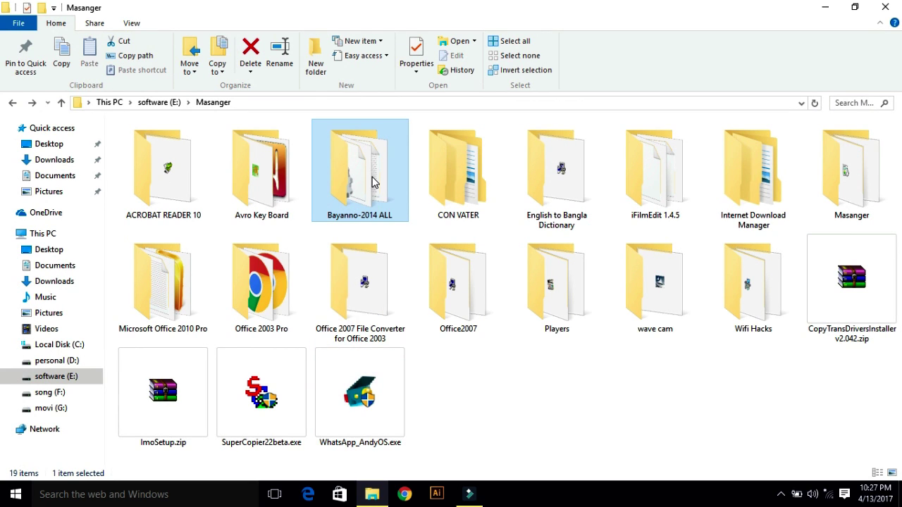
mouse_move(373, 182)
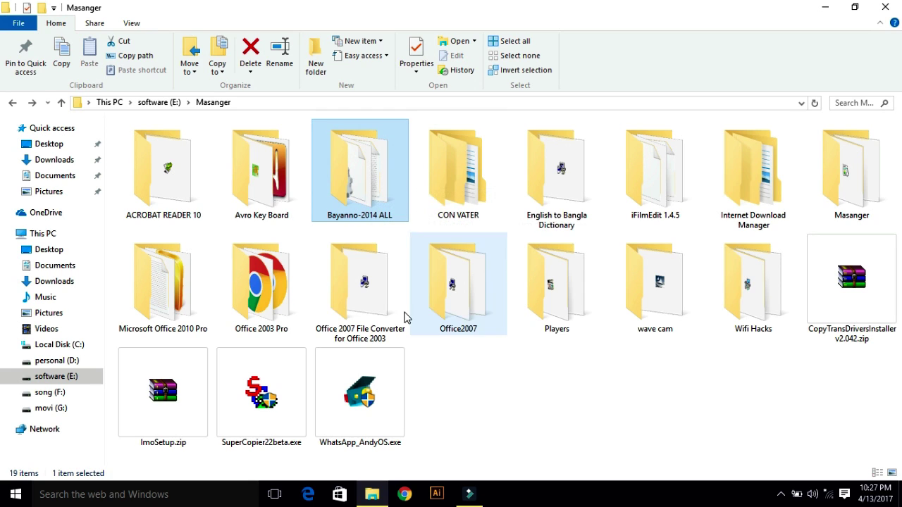
mouse_move(367, 197)
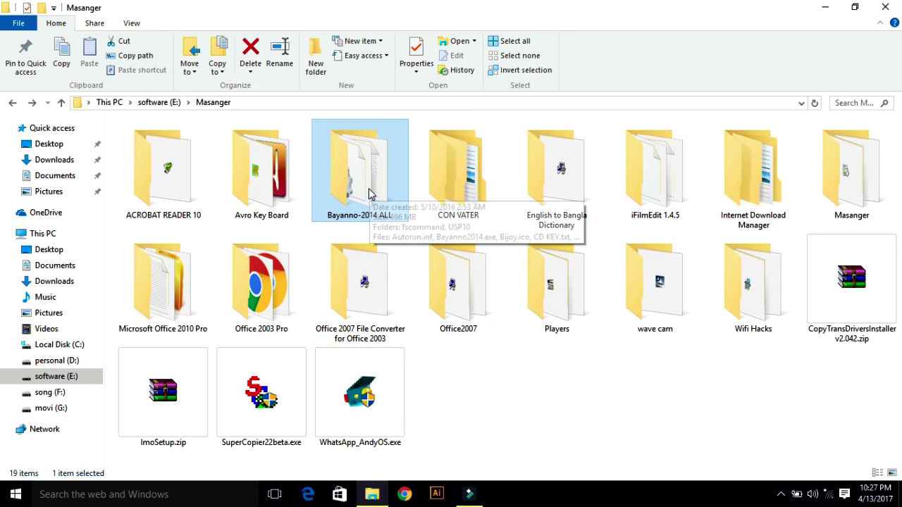
double_click(373, 176)
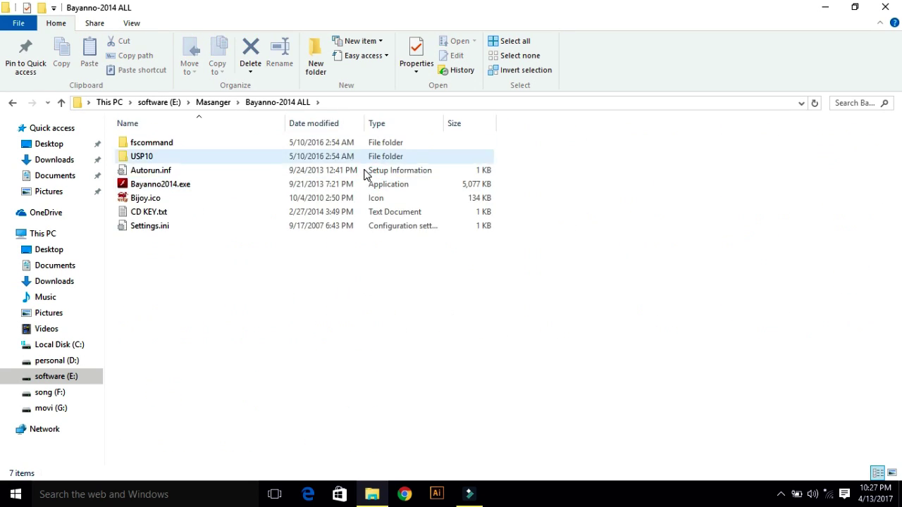
left_click(159, 214)
double_click(160, 212)
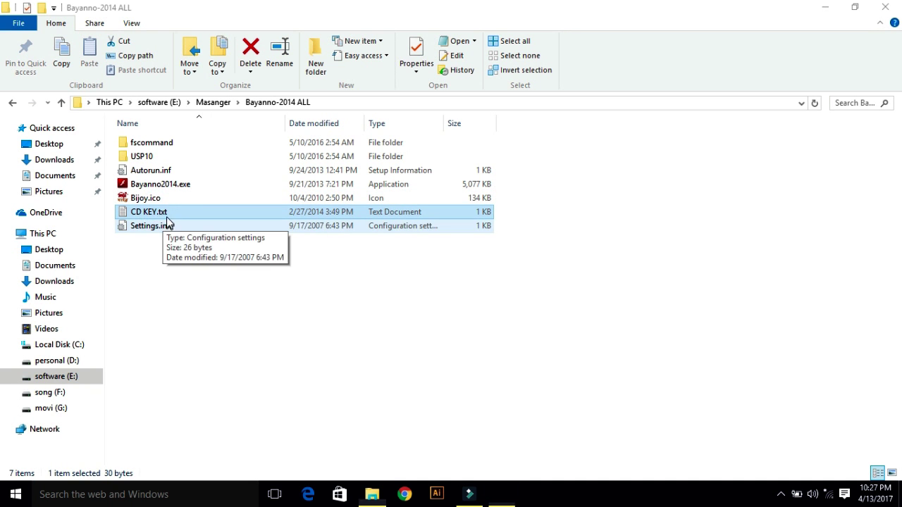
left_click_drag(417, 97, 484, 282)
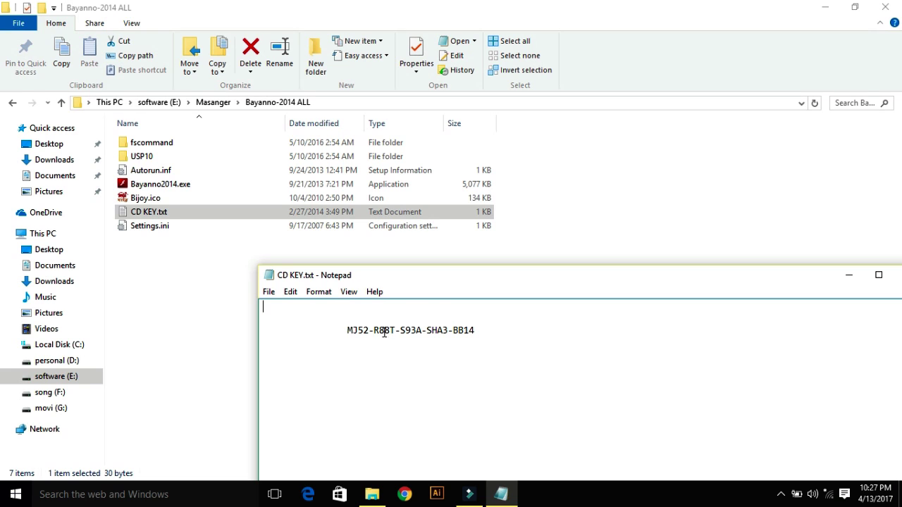
Move the CD KEY.txt window lower, highlight the first block of the CD key, and minimize the window
left_click(429, 283)
left_click_drag(430, 283, 411, 316)
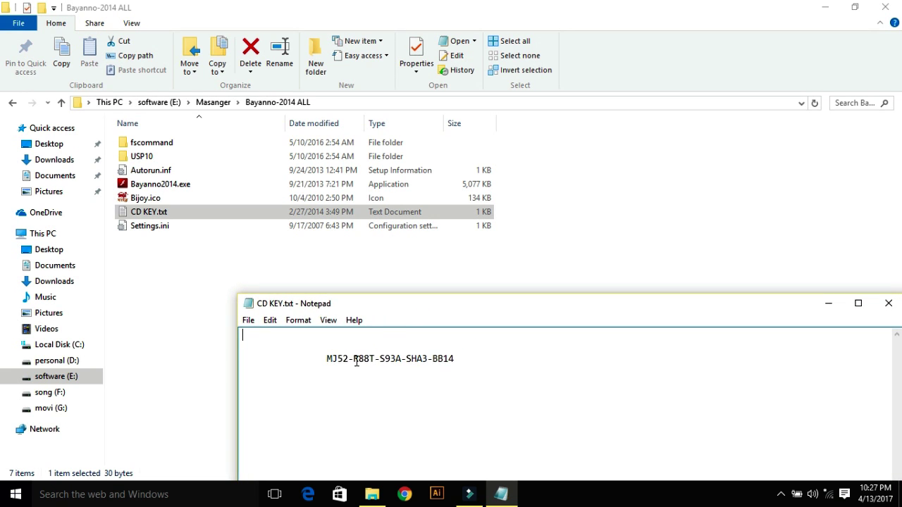
left_click_drag(347, 359, 333, 362)
left_click(828, 303)
Install BijoyBayanno from BijoyBayanno.msi in the fscommand folder, keeping the default install folder and the Everyone option, and close the installer
double_click(153, 143)
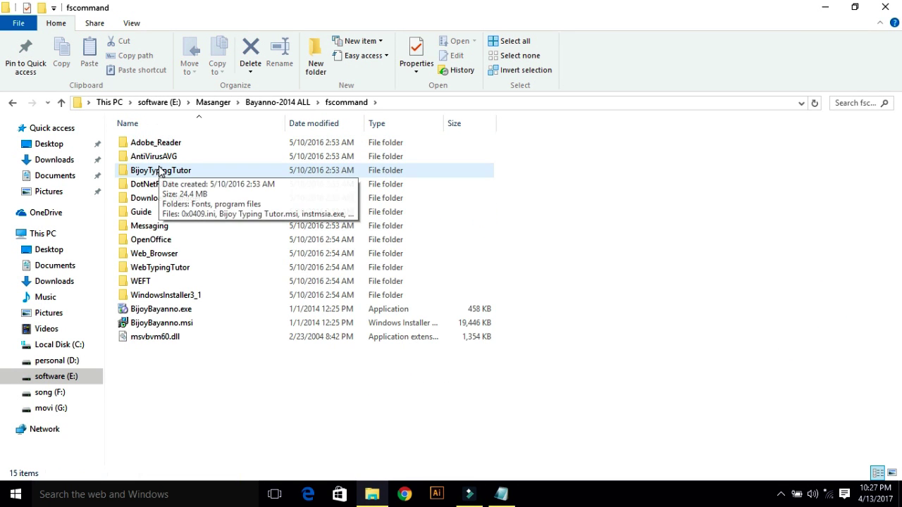
double_click(161, 328)
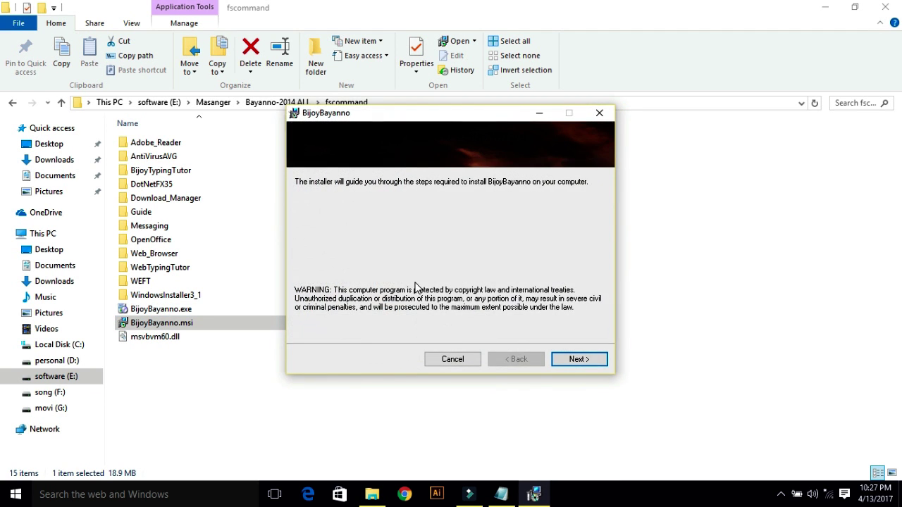
left_click(575, 362)
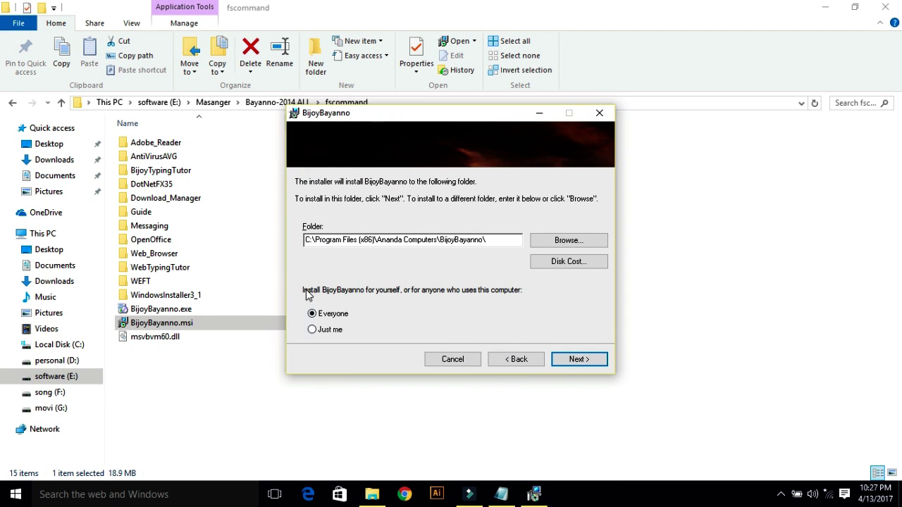
left_click(574, 362)
left_click(427, 332)
left_click(556, 362)
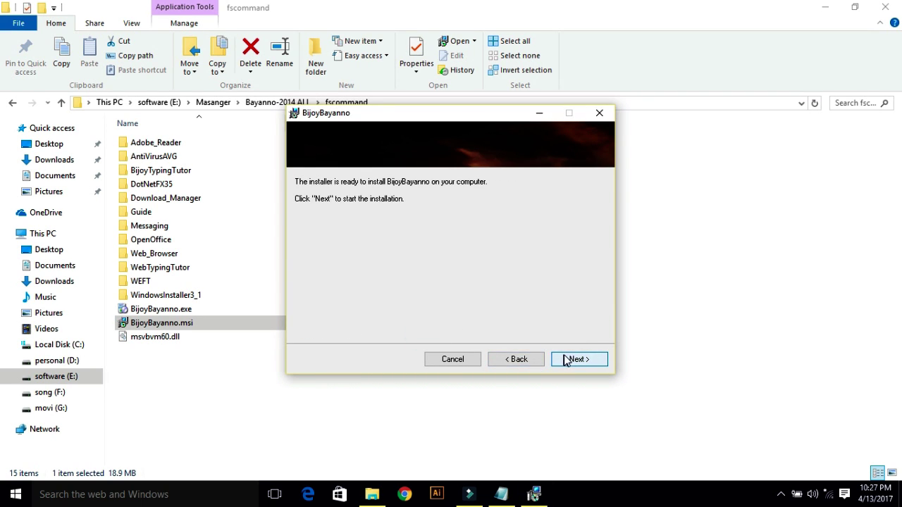
left_click(556, 362)
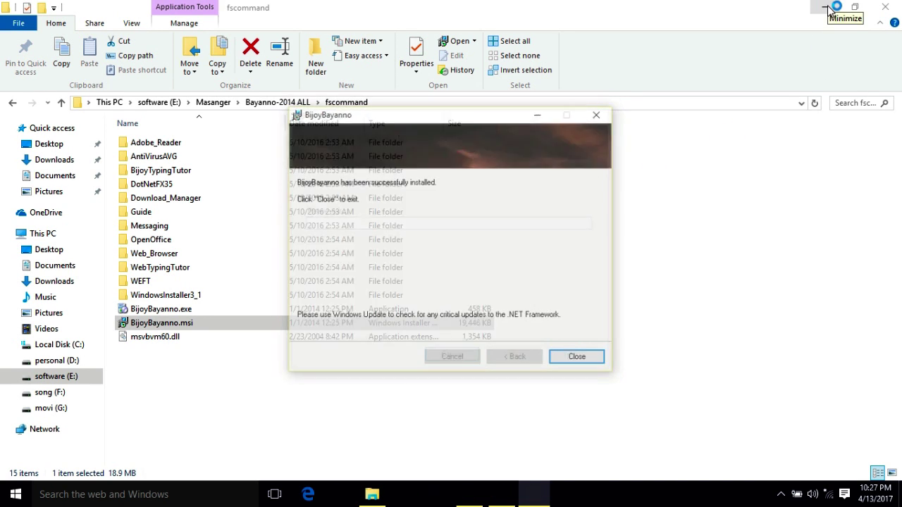
left_click(581, 359)
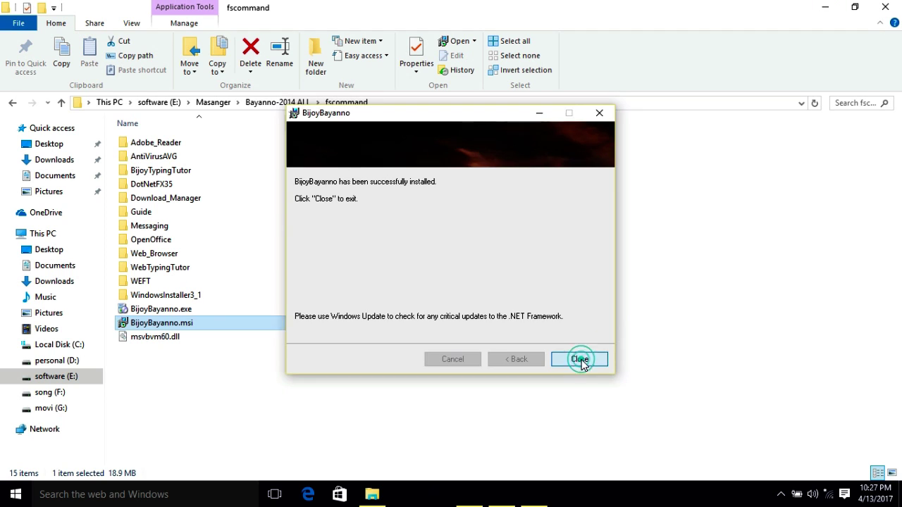
Minimize the fscommand folder window and refresh the desktop
left_click(825, 9)
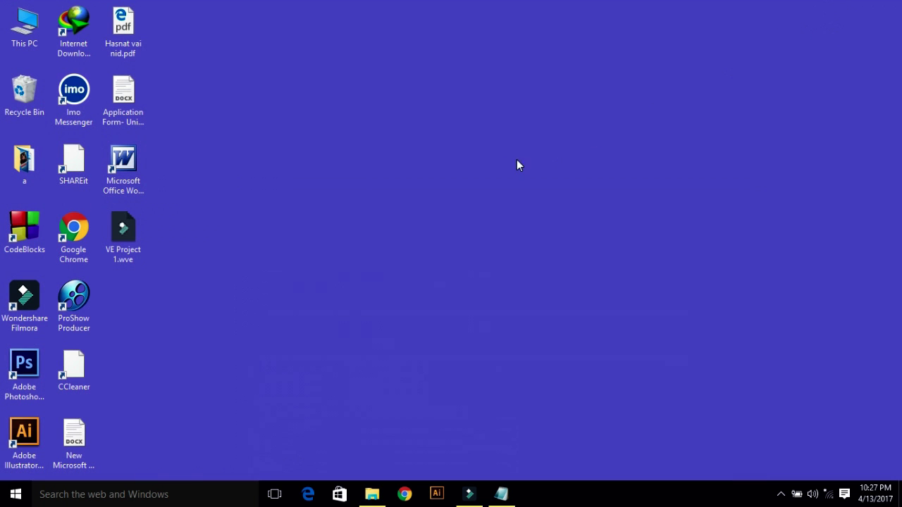
right_click(402, 62)
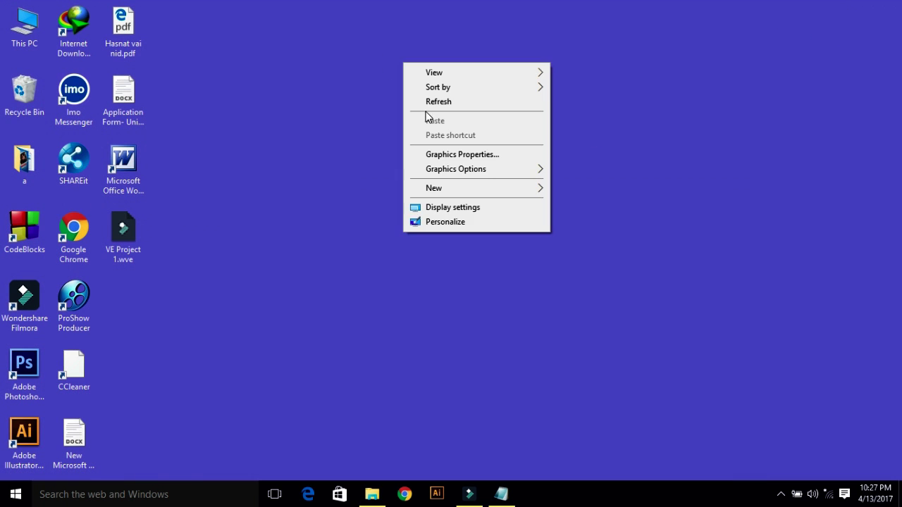
left_click(438, 104)
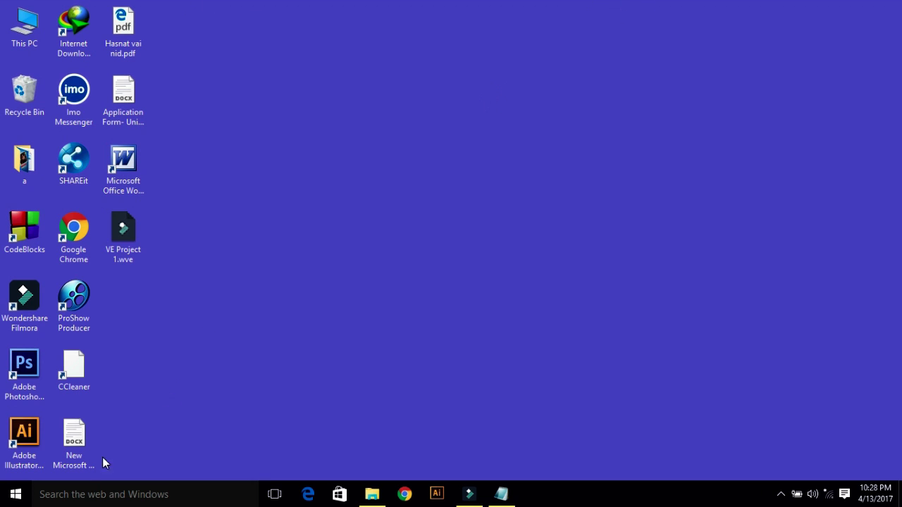
Search Windows for "bi", launch the BijoyBayanno desktop app, and close the stray blank window
left_click(63, 494)
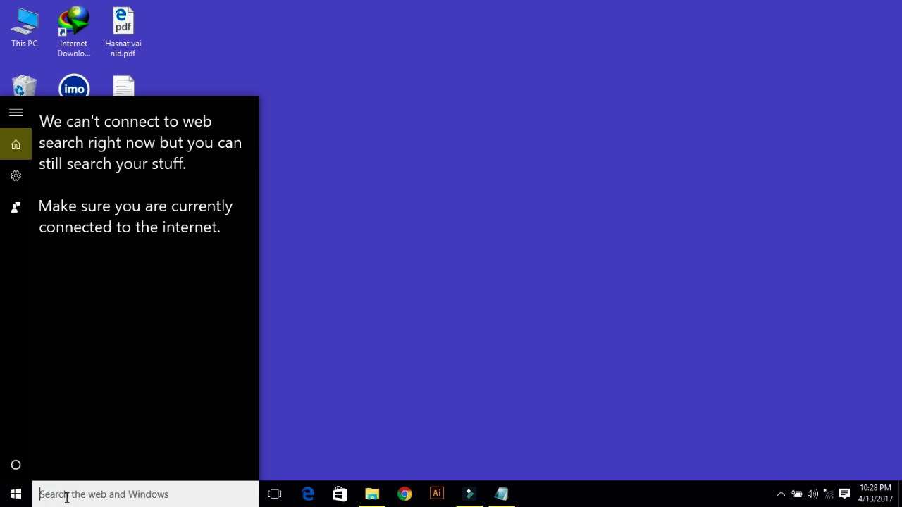
type("bi")
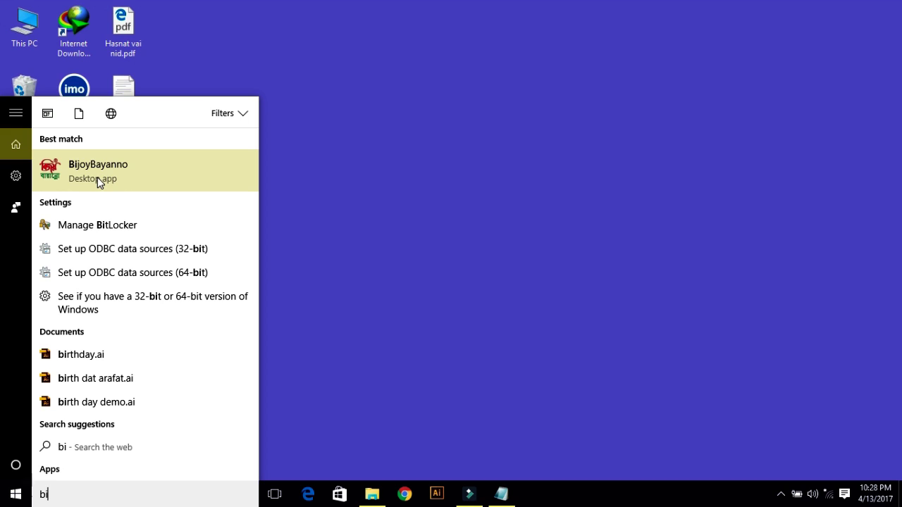
left_click(97, 177)
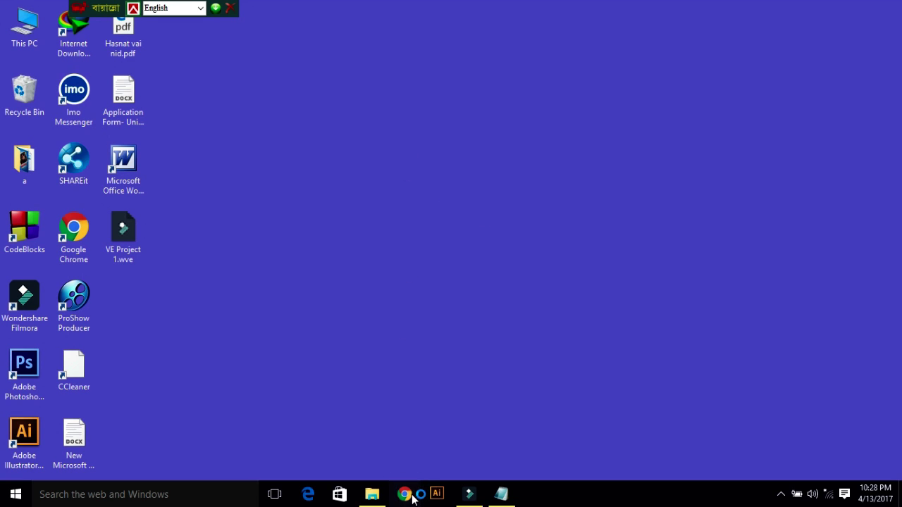
mouse_move(375, 499)
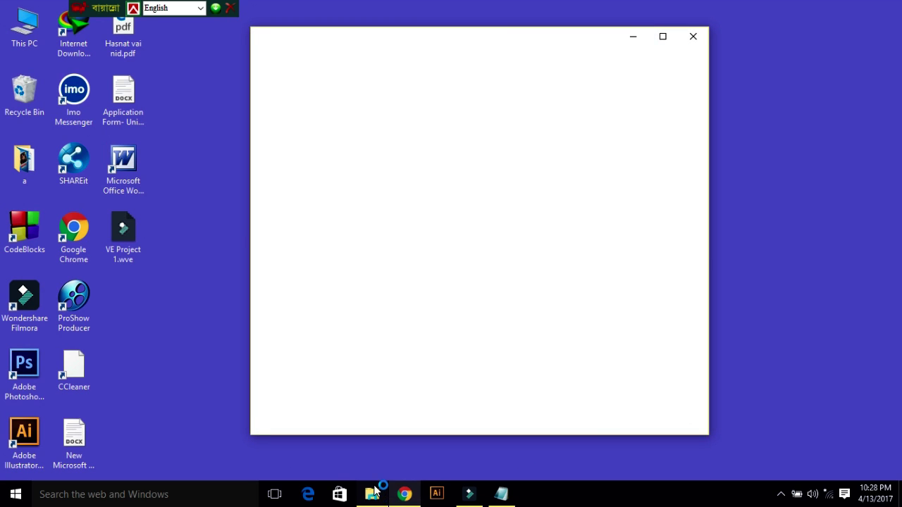
left_click(693, 37)
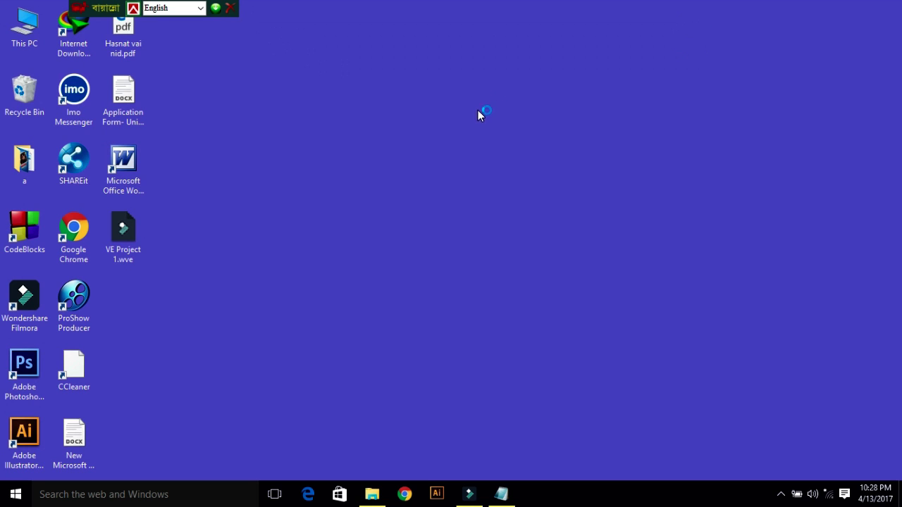
Move the BijoyBayanno language bar clear of the desktop icons, searching Windows for "bi" again to show the app entry
left_click_drag(124, 9, 266, 8)
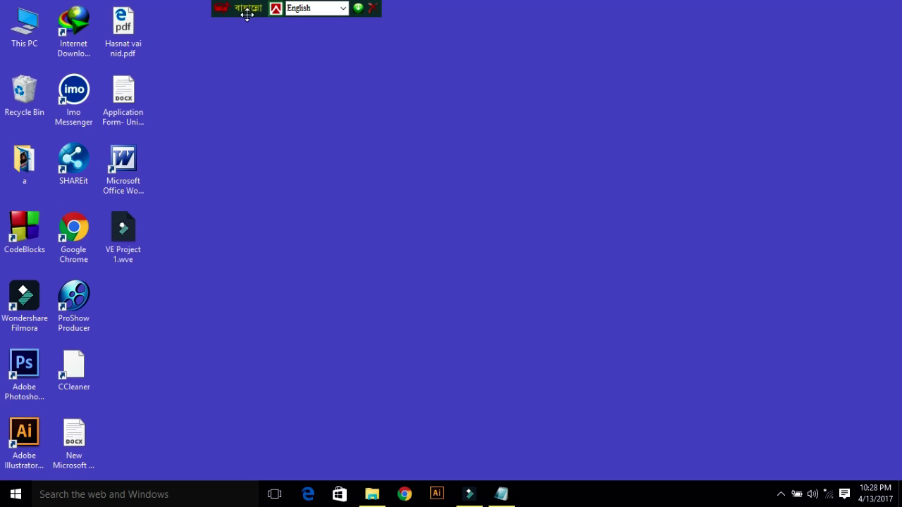
left_click(68, 497)
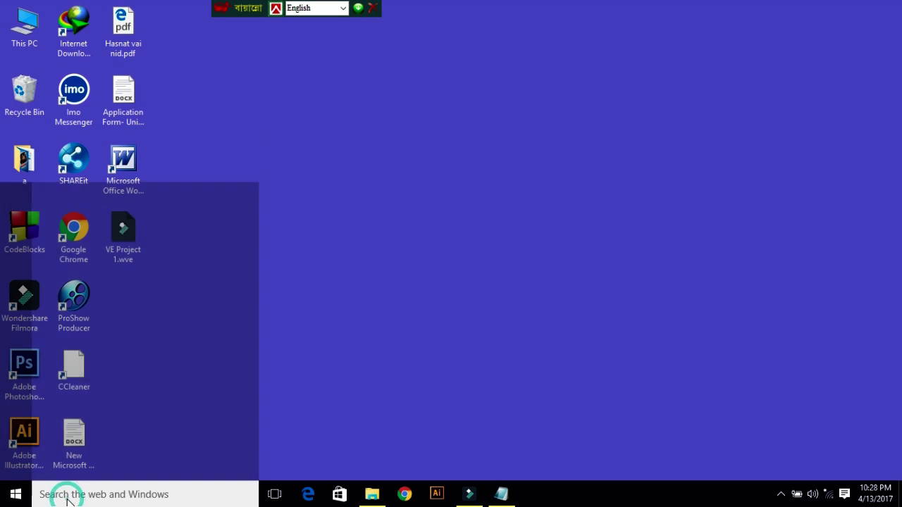
type("bi")
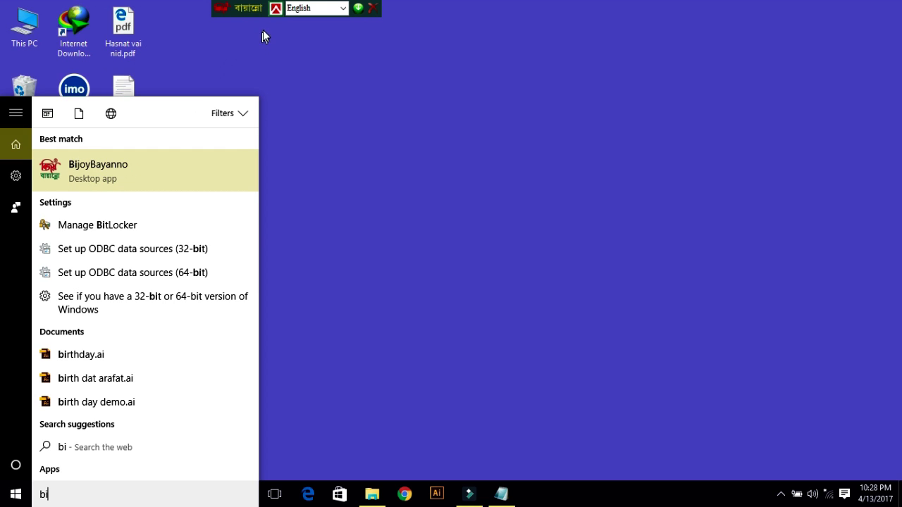
left_click_drag(240, 7, 326, 14)
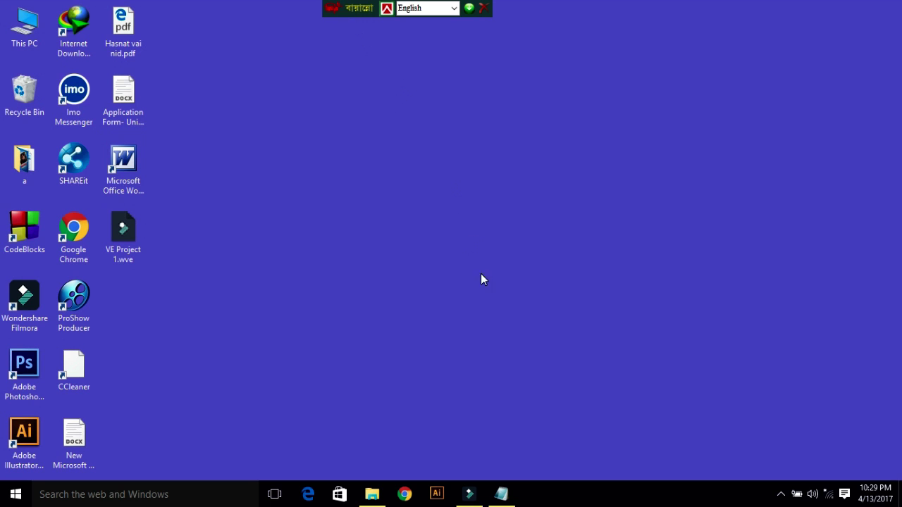
Bring CD KEY.txt back up, highlight the first block of the CD key, and close the file
left_click(500, 494)
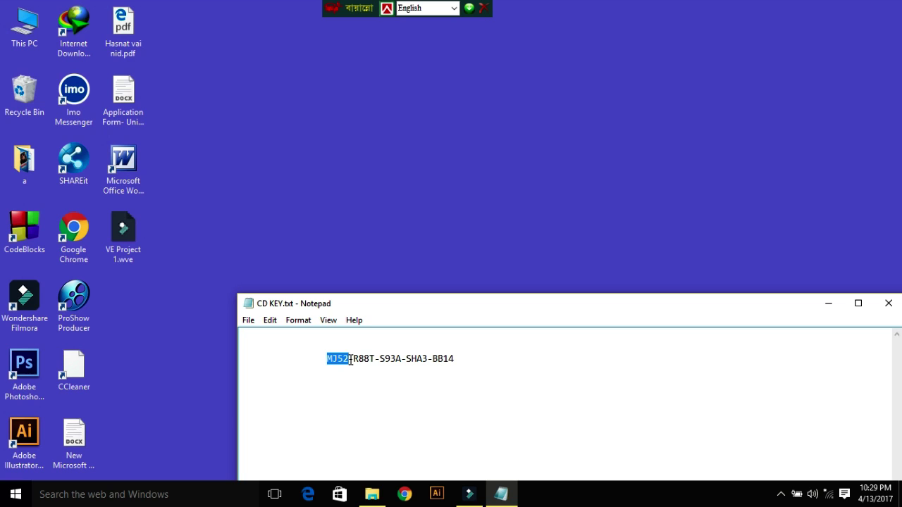
left_click(348, 363)
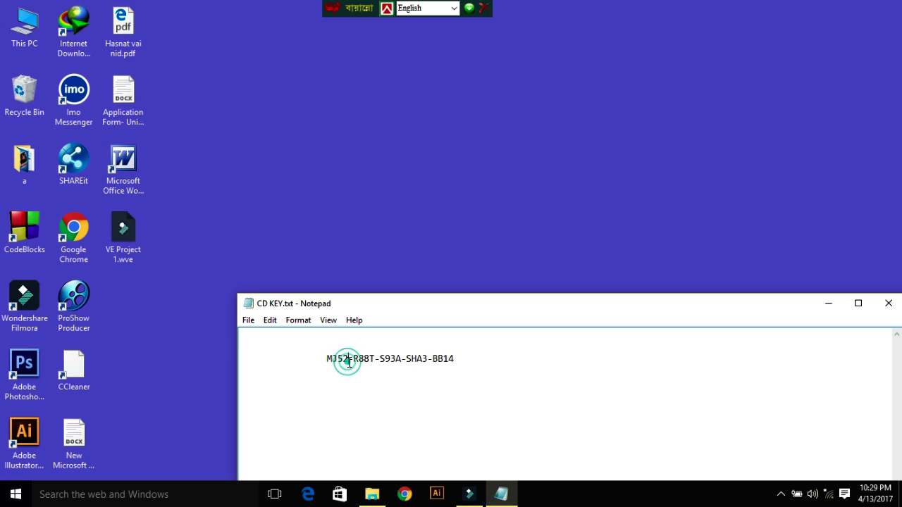
left_click_drag(348, 363, 322, 361)
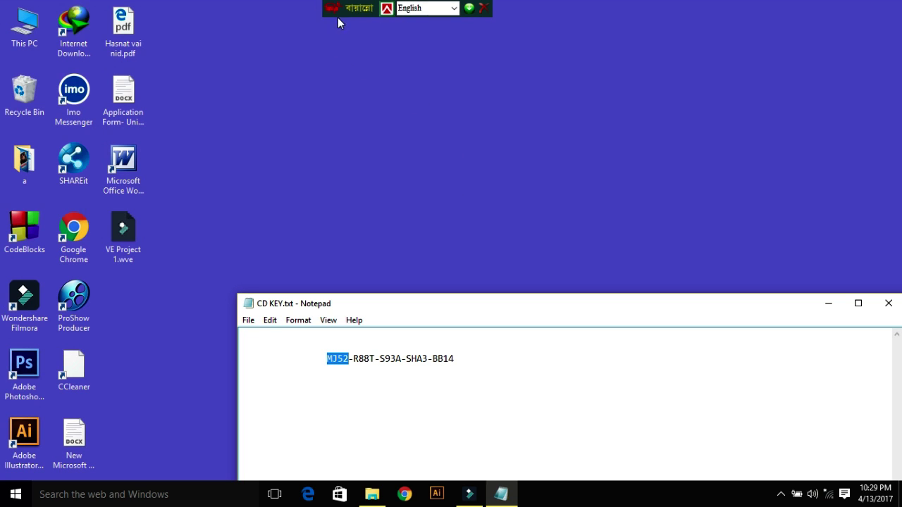
left_click(894, 301)
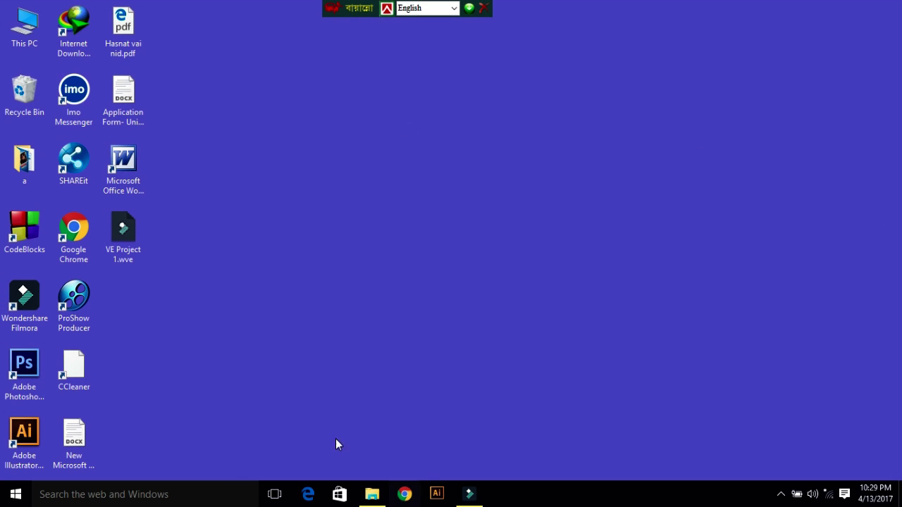
Launch Microsoft Office Word 2003 from its desktop shortcut and set the blank document's font to SutonnyMJ
double_click(134, 161)
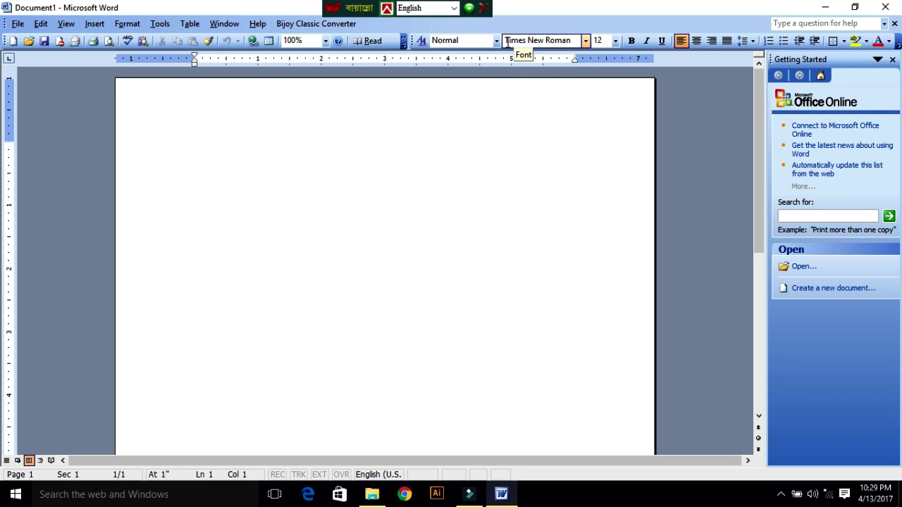
left_click(585, 41)
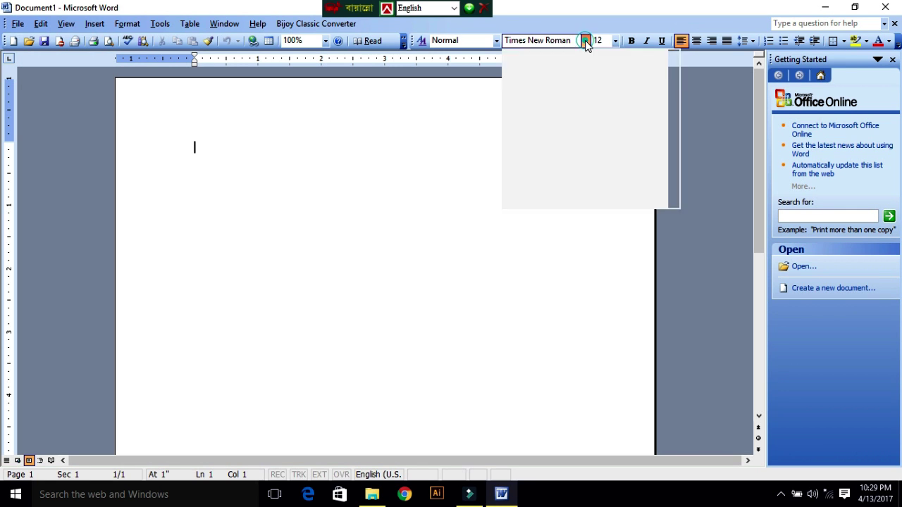
left_click(407, 164)
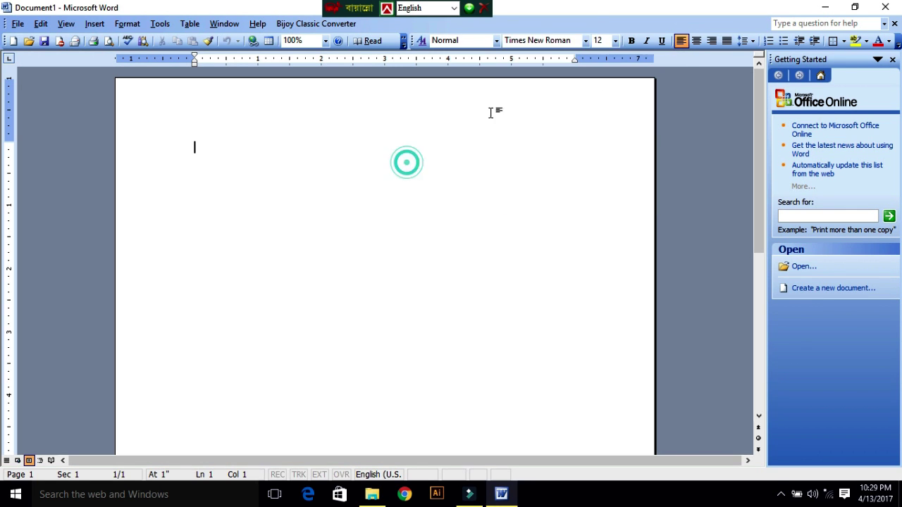
left_click(572, 41)
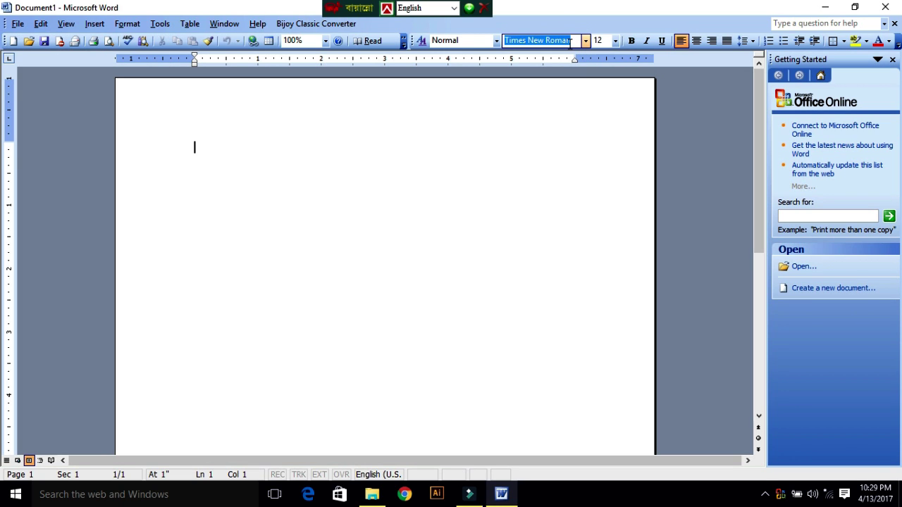
type("Suto")
left_click(556, 41)
key("Return")
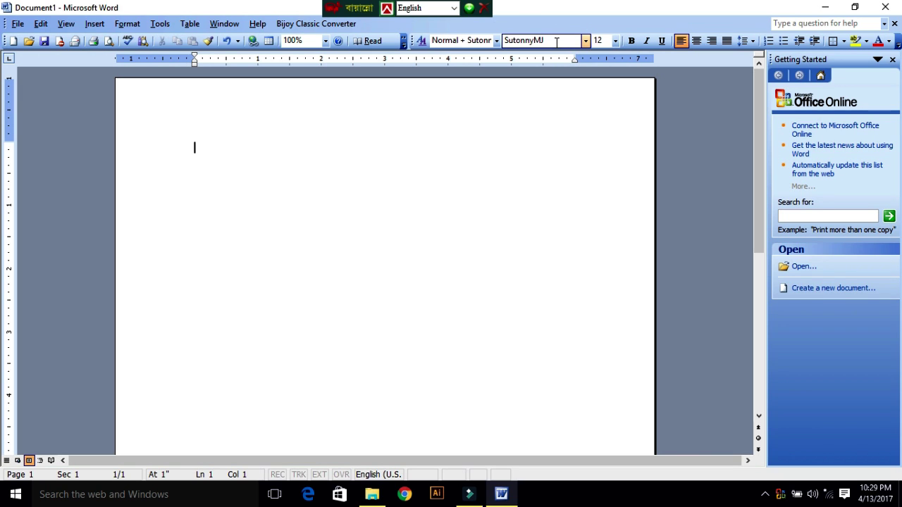
Enter a test run of the letters "f" and "h" in SutonnyMJ and delete it
type("fffffhhhhhhhhh")
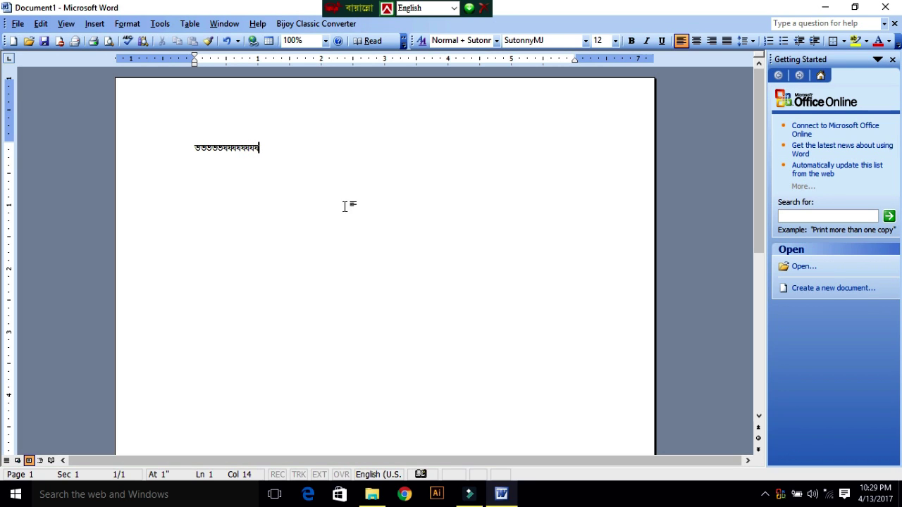
left_click_drag(282, 155, 165, 153)
key("BackSpace")
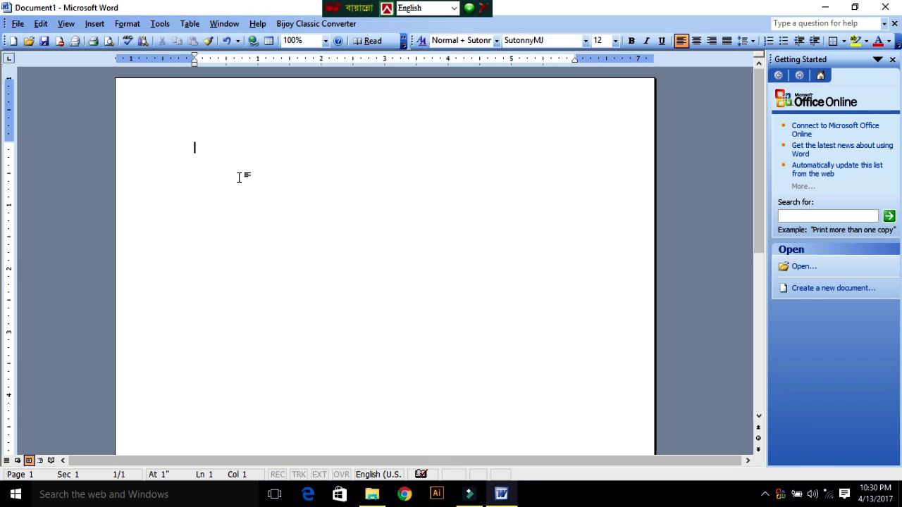
Switch the keyboard layout to Bijoy Classic, enter the letter ব with "h", and enlarge it to 47 pt
key("ctrl+alt+b")
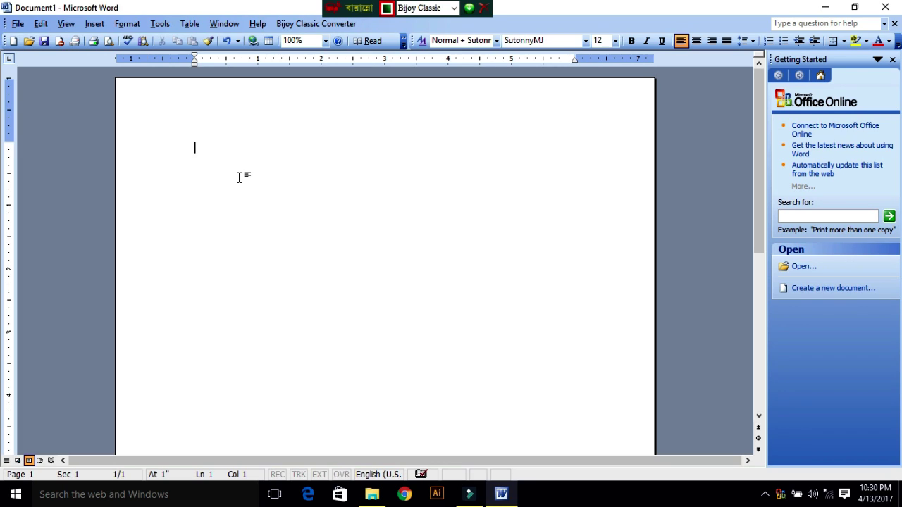
type("h")
left_click_drag(226, 155, 171, 162)
key("ctrl+bracketright")
key("ctrl+bracketright")
key("ctrl+bracketright")
key("ctrl+bracketright")
key("ctrl+bracketright")
key("ctrl+bracketright")
key("ctrl+bracketright")
key("ctrl+bracketright")
key("ctrl+bracketright")
key("ctrl+bracketright")
key("ctrl+bracketright")
key("ctrl+bracketright")
key("ctrl+bracketright")
key("ctrl+bracketright")
key("ctrl+bracketright")
key("ctrl+bracketright")
key("ctrl+bracketright")
key("ctrl+bracketright")
key("ctrl+bracketright")
key("ctrl+bracketright")
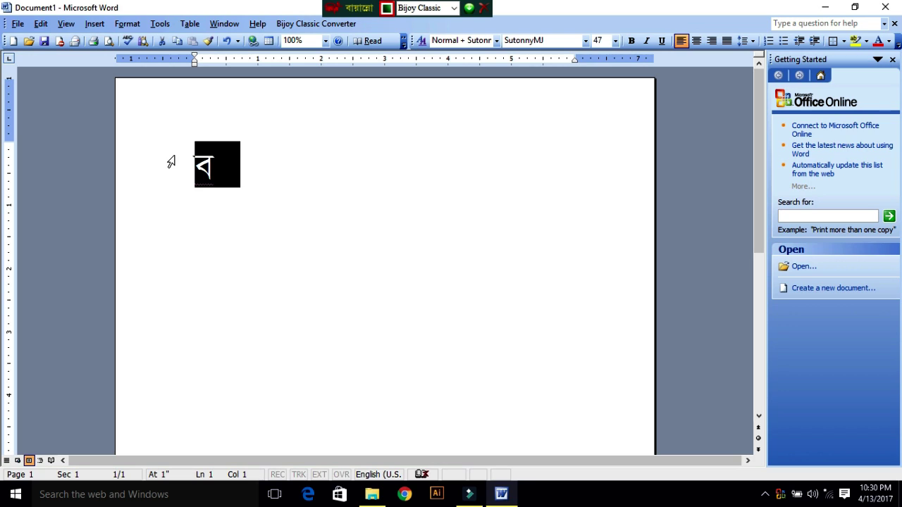
Add the Bijoy joining character with "g" after the enlarged ব and delete it again
left_click(225, 174)
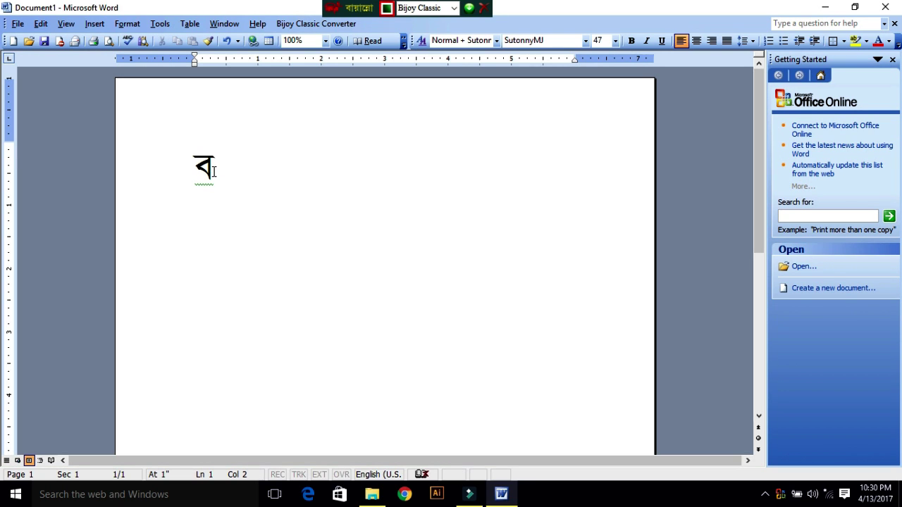
type("g")
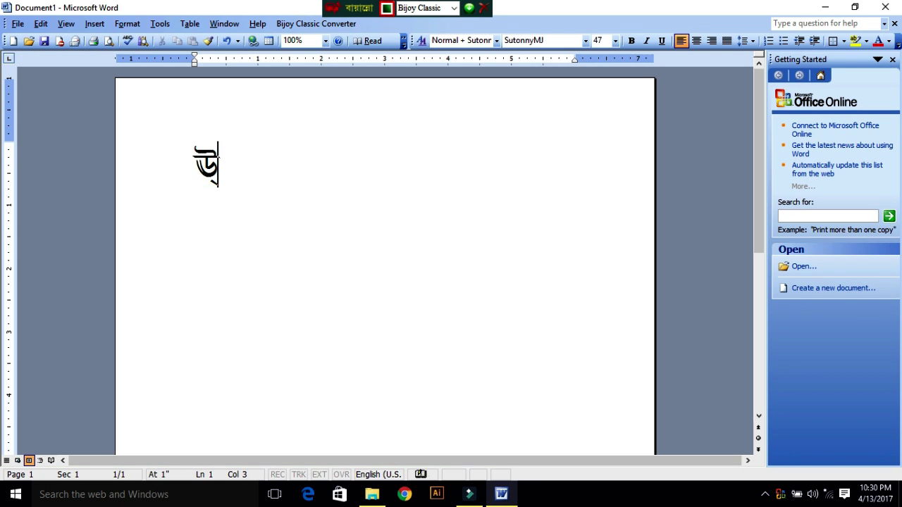
key("BackSpace")
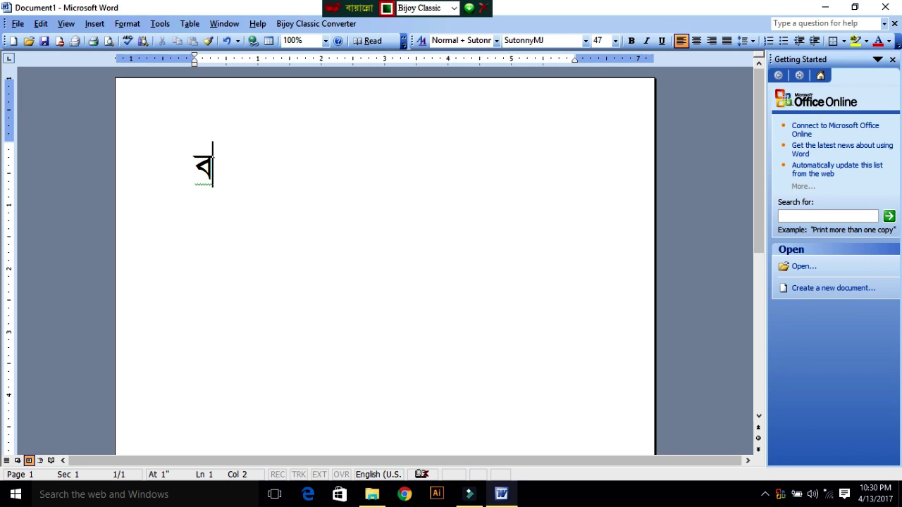
Complete the enlarged ব into the word বাংলাদেশ using the Bijoy Classic layout and select the whole word
type("fQB")
key("BackSpace")
type("Vfcl")
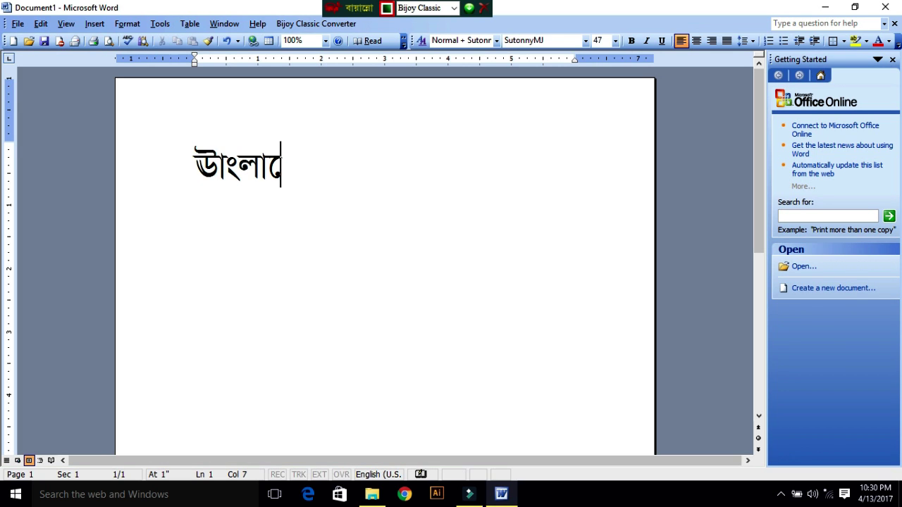
key("BackSpace")
type("l")
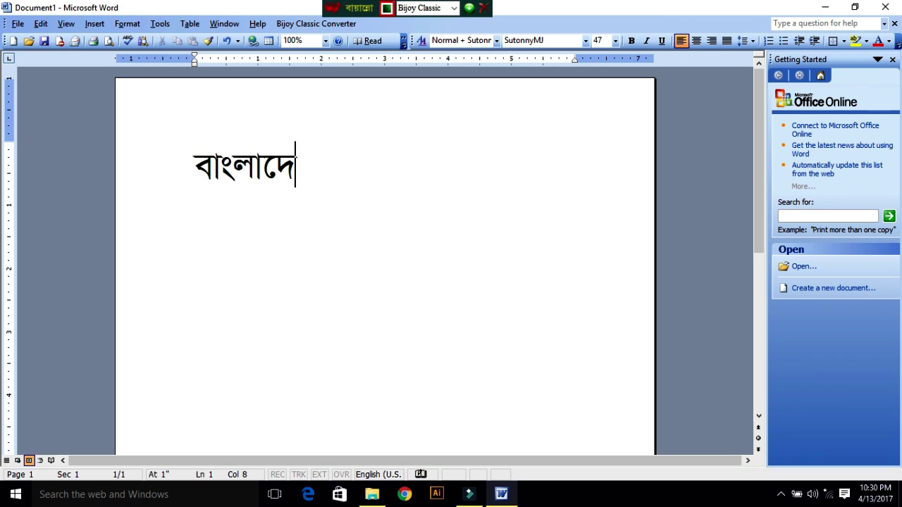
type("N")
key("BackSpace")
type("M")
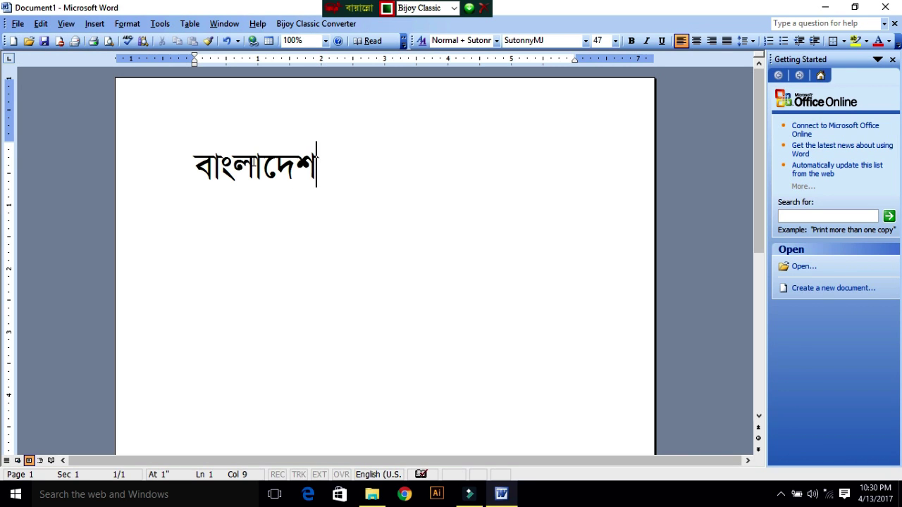
left_click_drag(350, 165, 179, 176)
Close Word without saving the test document and shift the floating Bijoy Bayanno bar slightly to the right
left_click(884, 7)
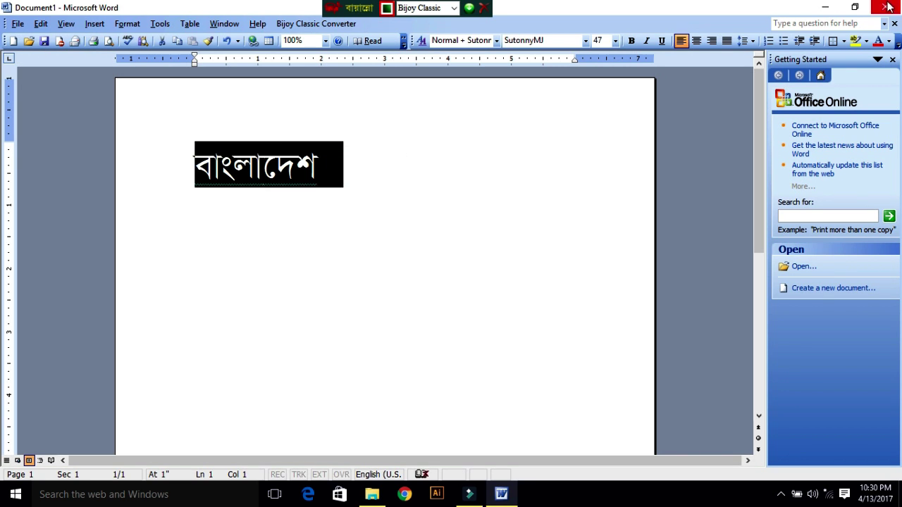
left_click(453, 282)
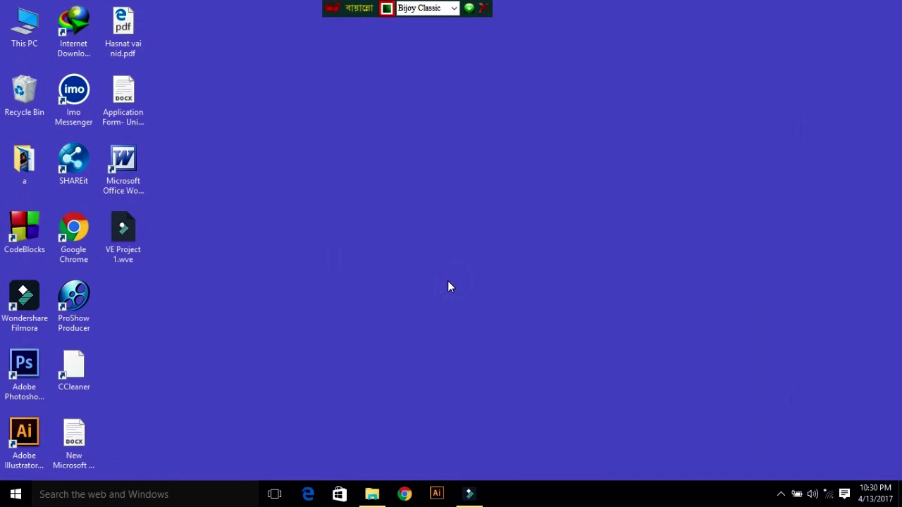
left_click_drag(347, 8, 377, 8)
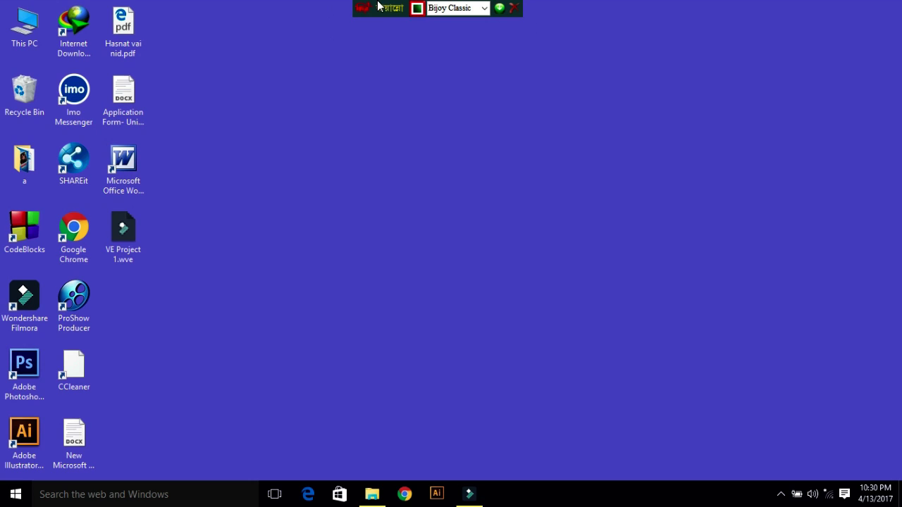